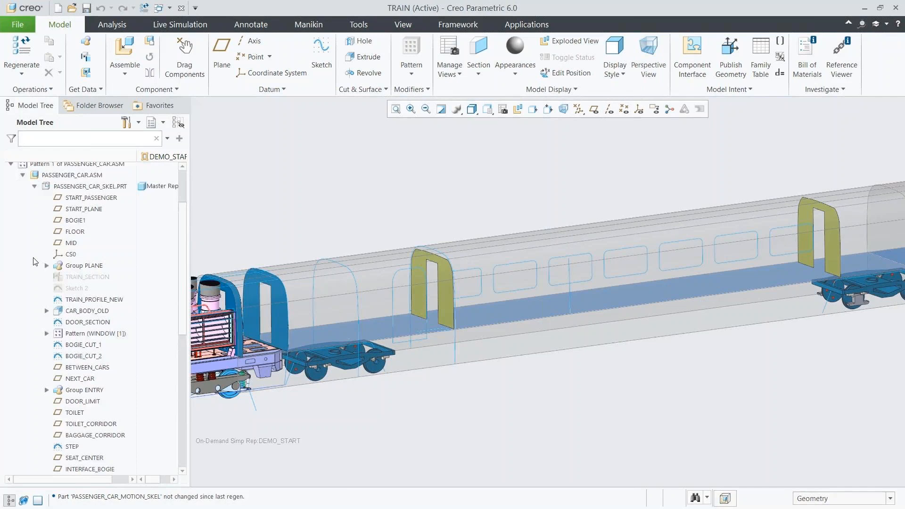
Step: Activate the PASSENGER_CAR_SKEL.PRT skeleton inside the patterned PASSENGER_CAR.ASM
scroll(35, 261, "down", 1)
left_click(85, 168)
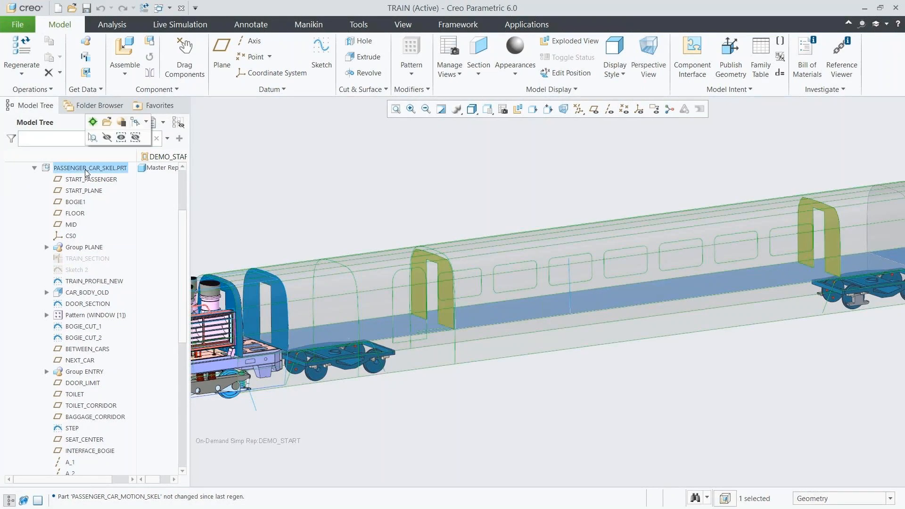
left_click(92, 123)
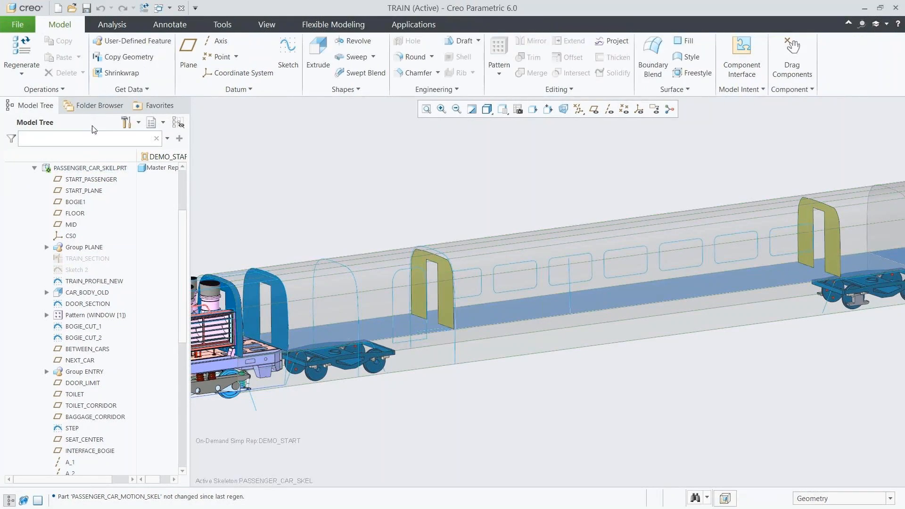
Step: Start a Publish Geometry feature in the passenger car skeleton and add the floor quilt F49 as its surface set
left_click_drag(183, 226, 186, 289)
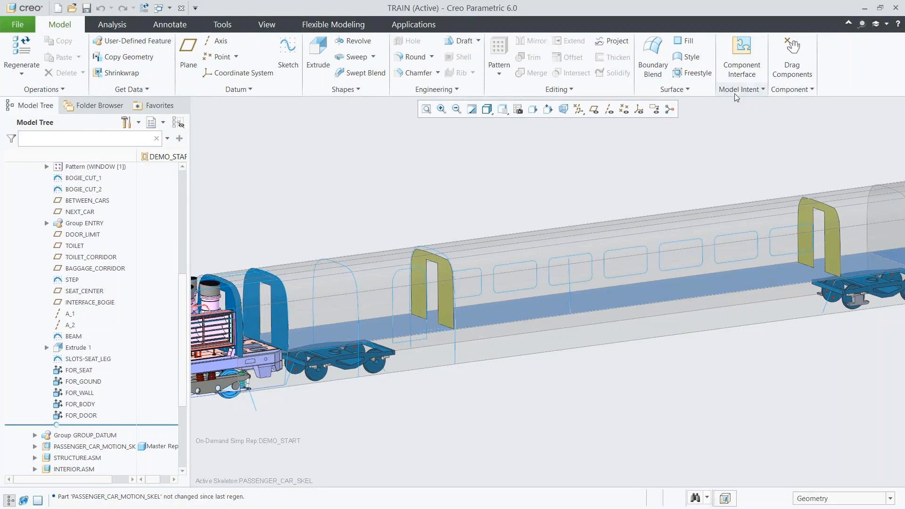
left_click(738, 91)
left_click(744, 107)
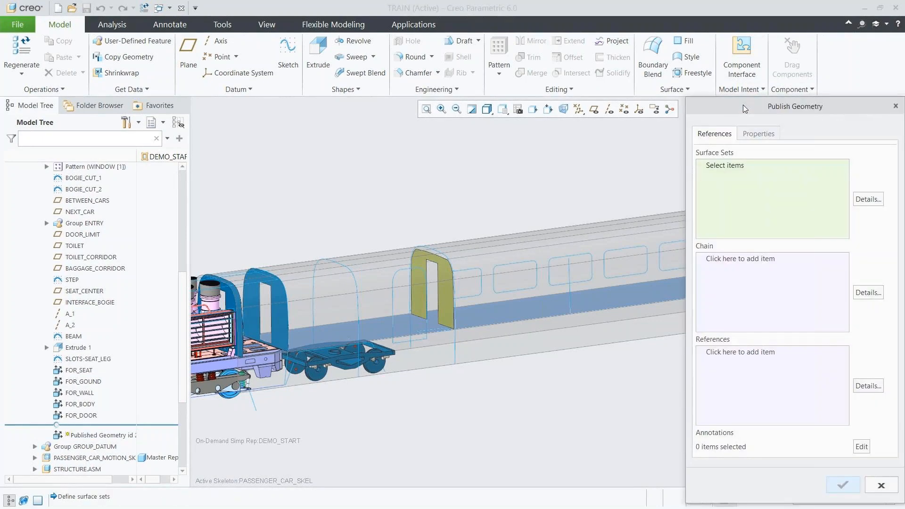
right_click(521, 310)
left_click(787, 447)
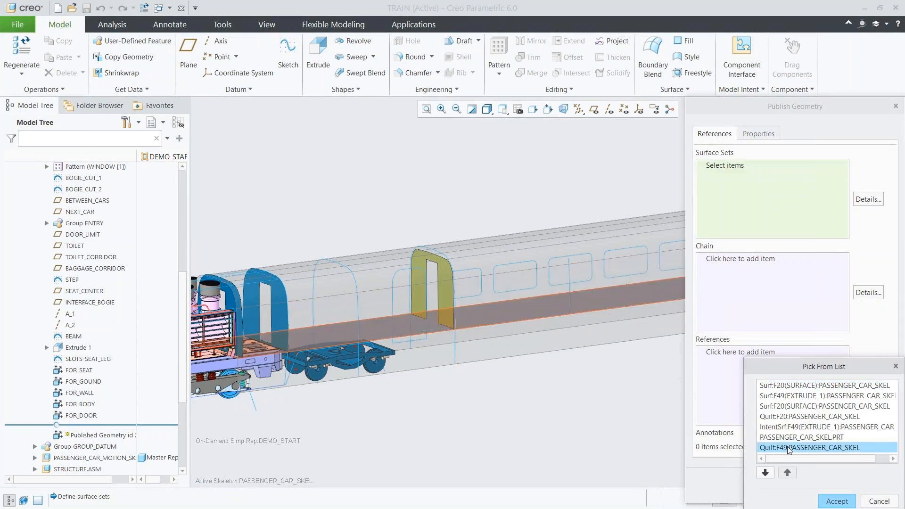
left_click(836, 501)
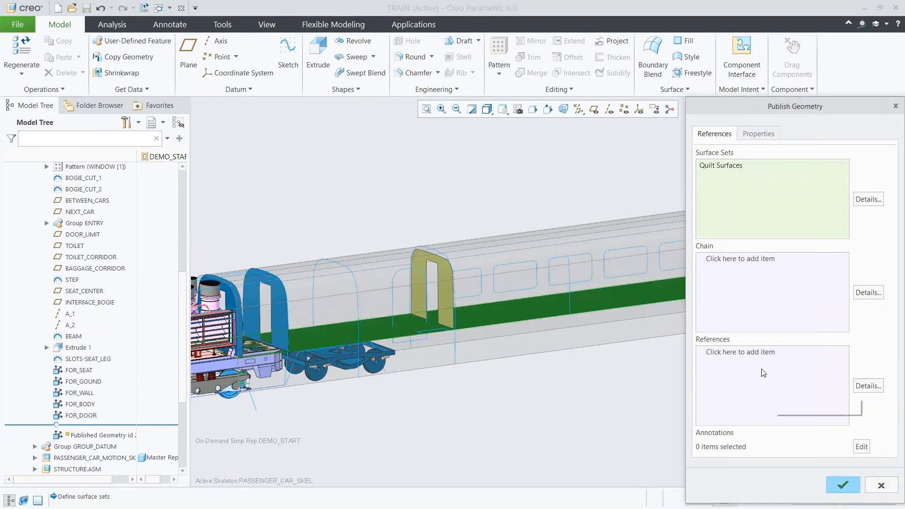
Step: Add the first window outline and the car profile curve around the first yellow doorway as published chains
left_click(728, 272)
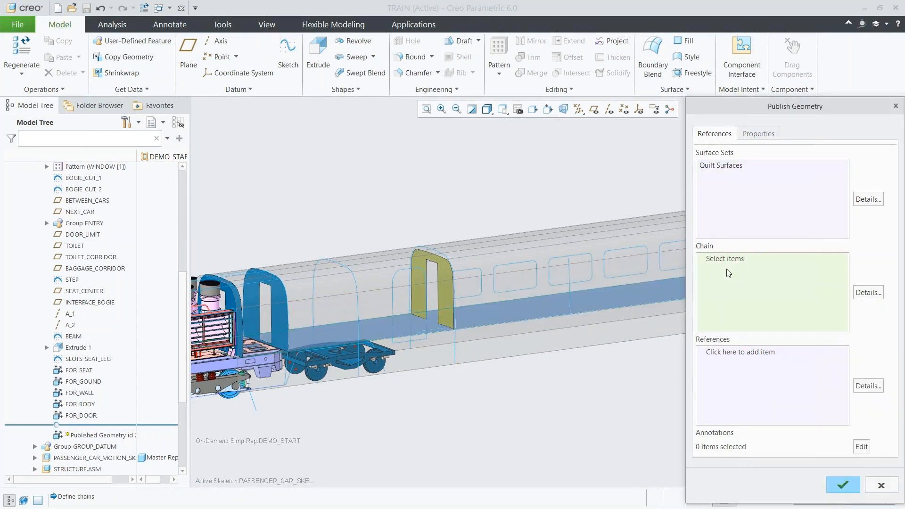
left_click(464, 300)
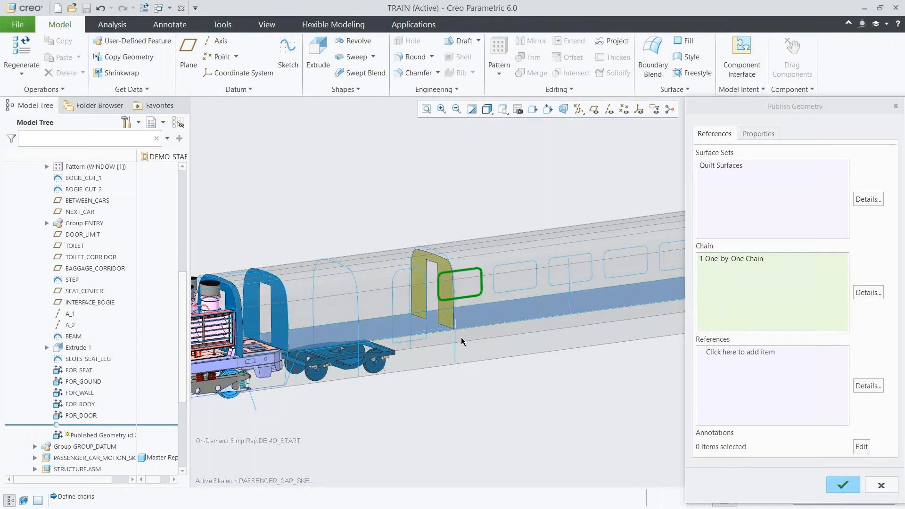
left_click(456, 354, "ctrl")
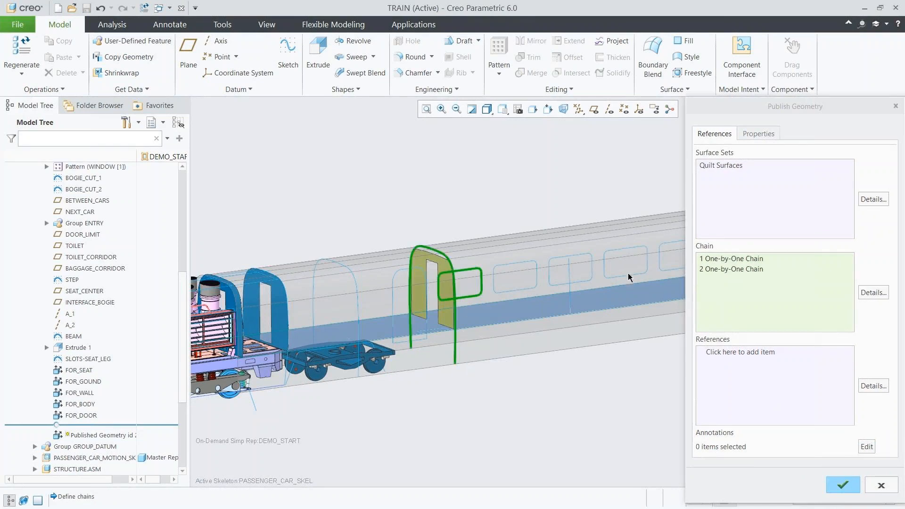
Step: Name the published geometry for_structure and complete the feature
left_click(758, 134)
double_click(763, 155)
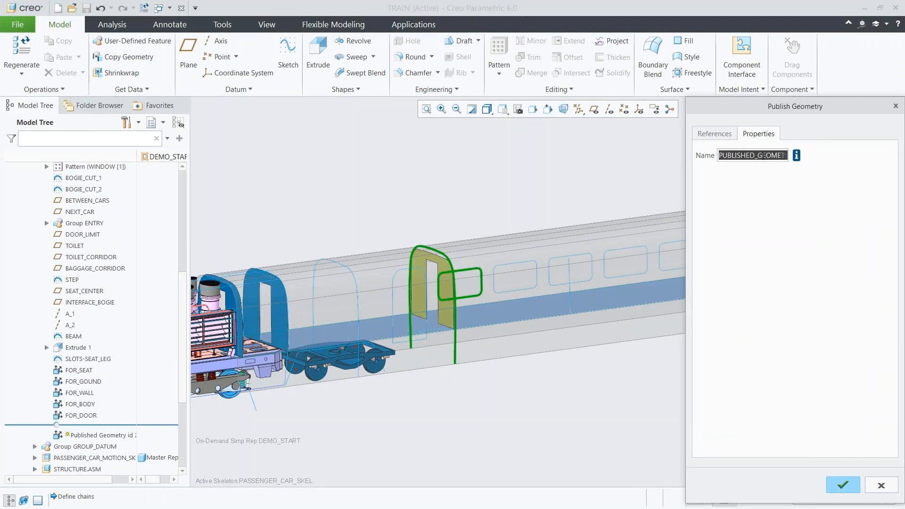
type("for_structure")
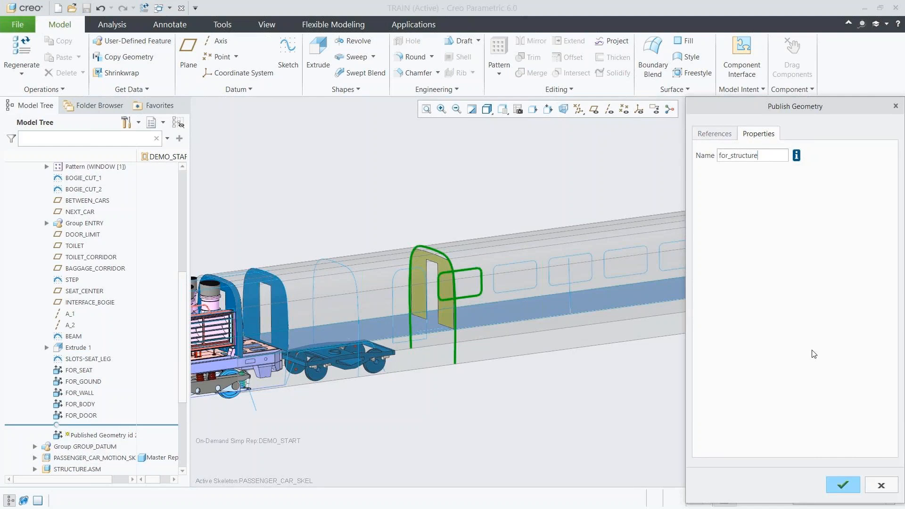
left_click(833, 483)
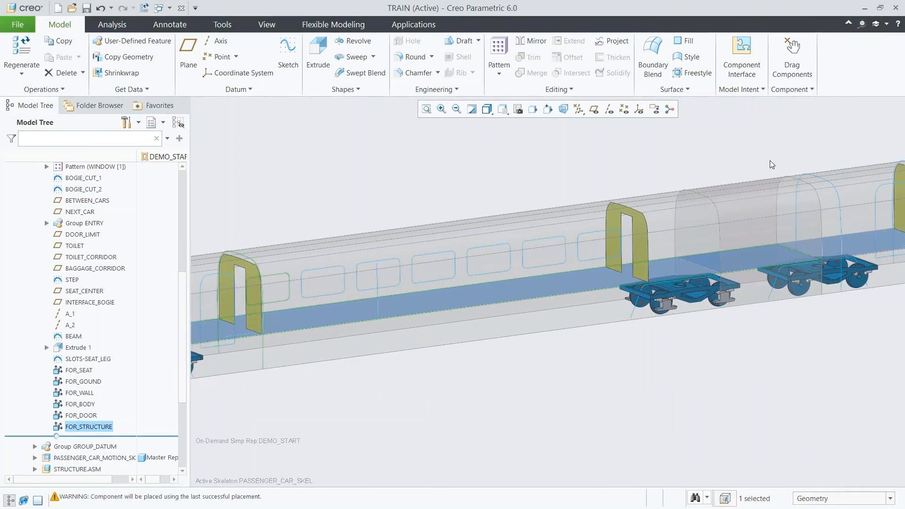
Step: Start a second Publish Geometry feature and add the two yellow doorway quilts, F38 and F36, as surface sets
left_click(740, 90)
left_click(760, 106)
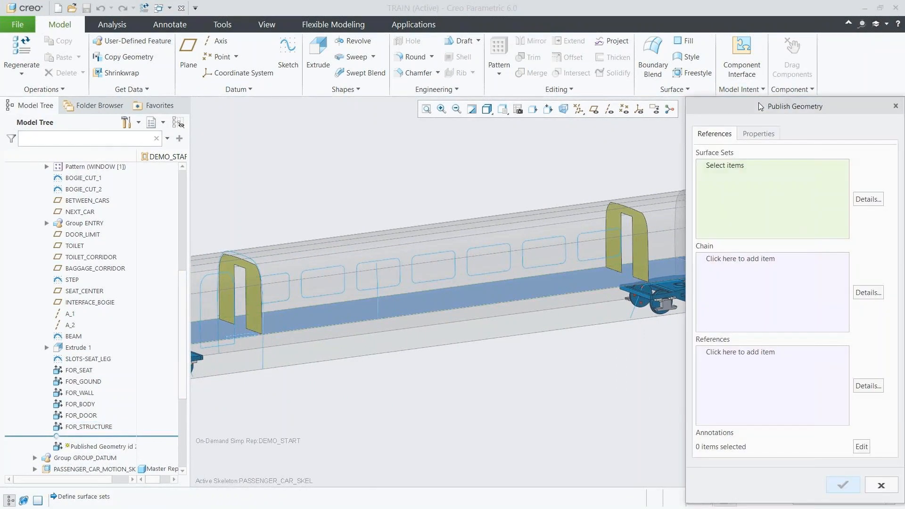
right_click(637, 251)
left_click(779, 438)
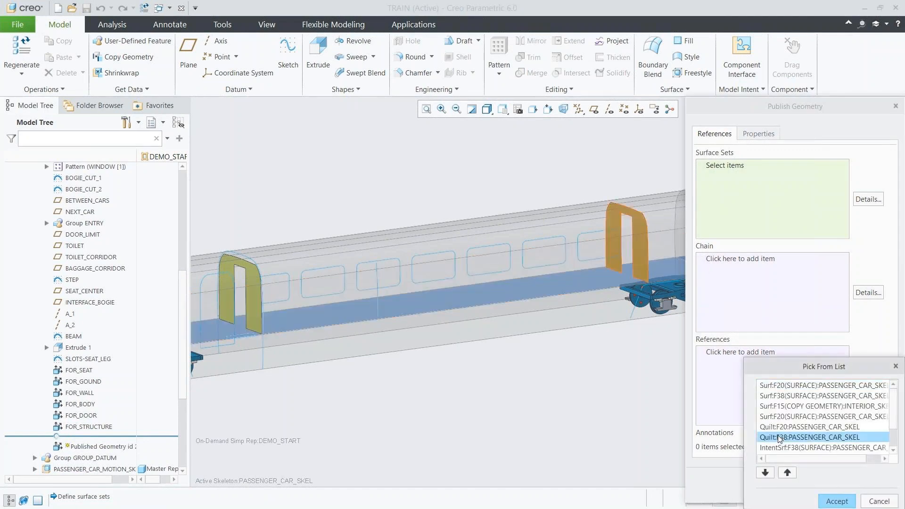
left_click(827, 500)
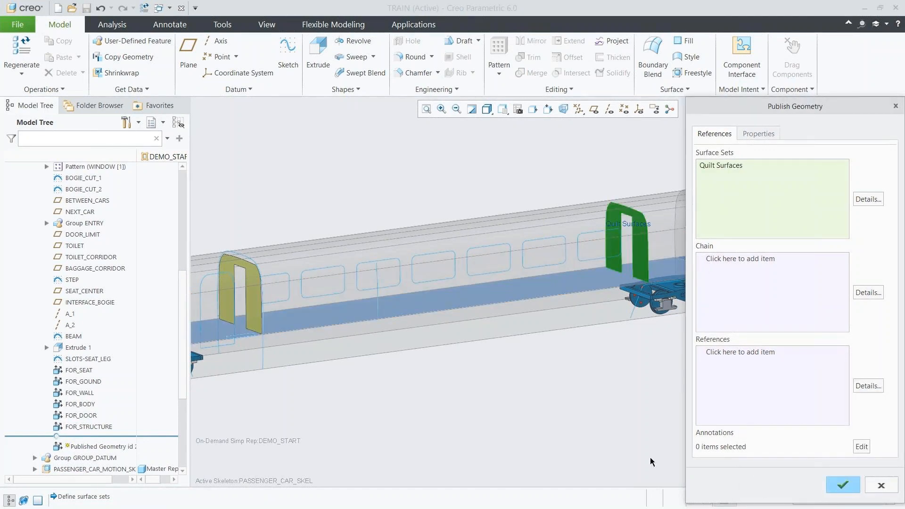
right_click(257, 305)
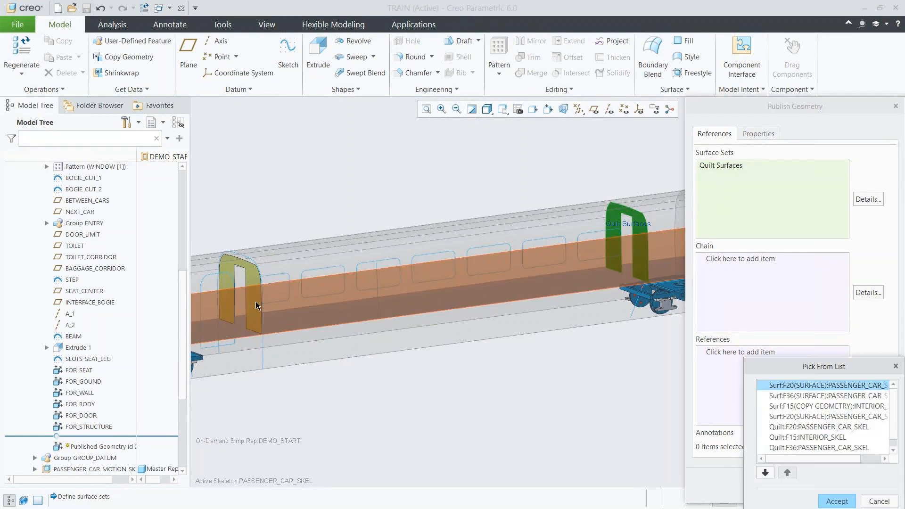
left_click(778, 447)
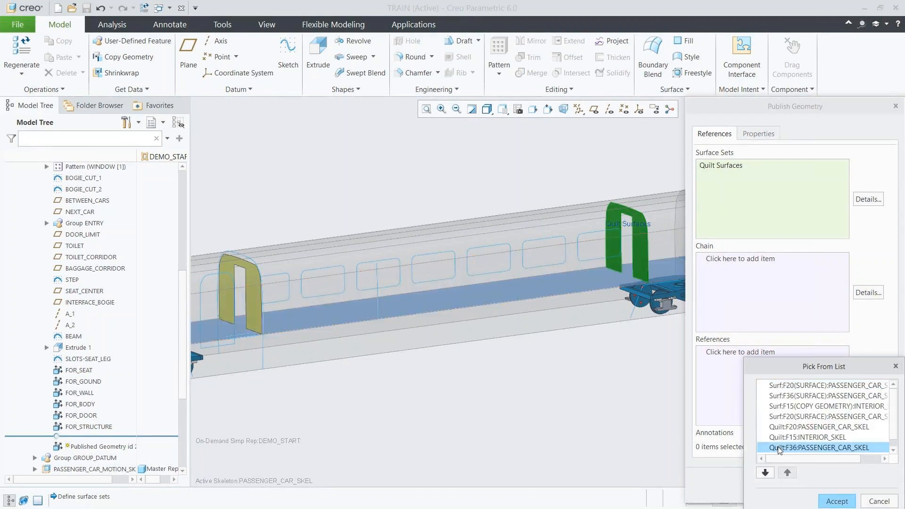
left_click(832, 502)
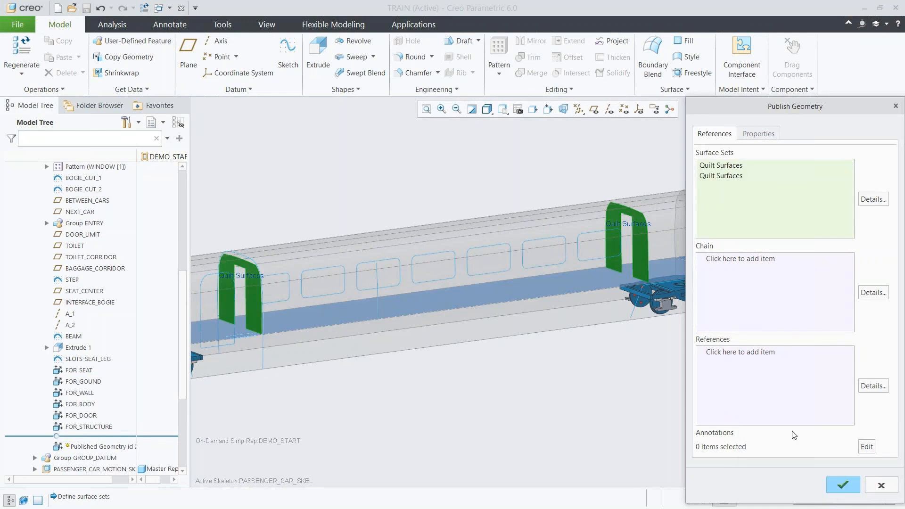
Step: Add the first window outline and the adjacent car profile curve as chains of the second published geometry
left_click(740, 301)
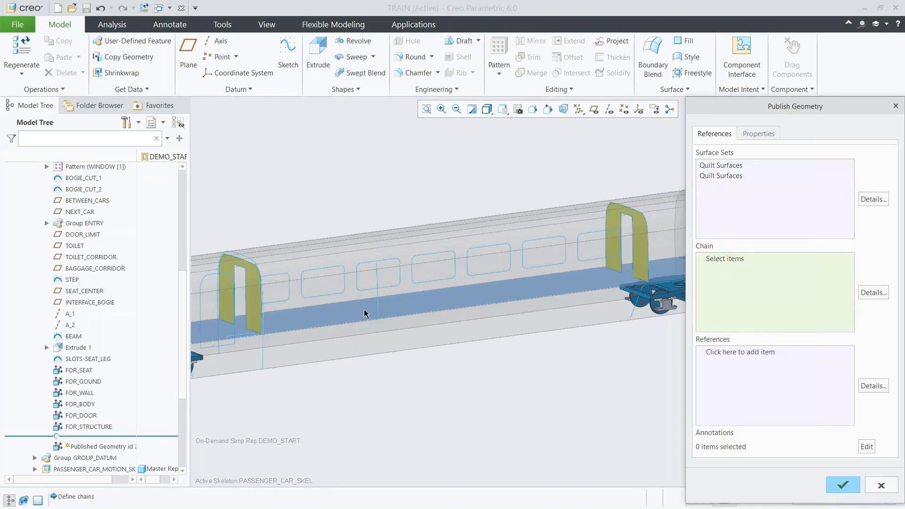
left_click(276, 303)
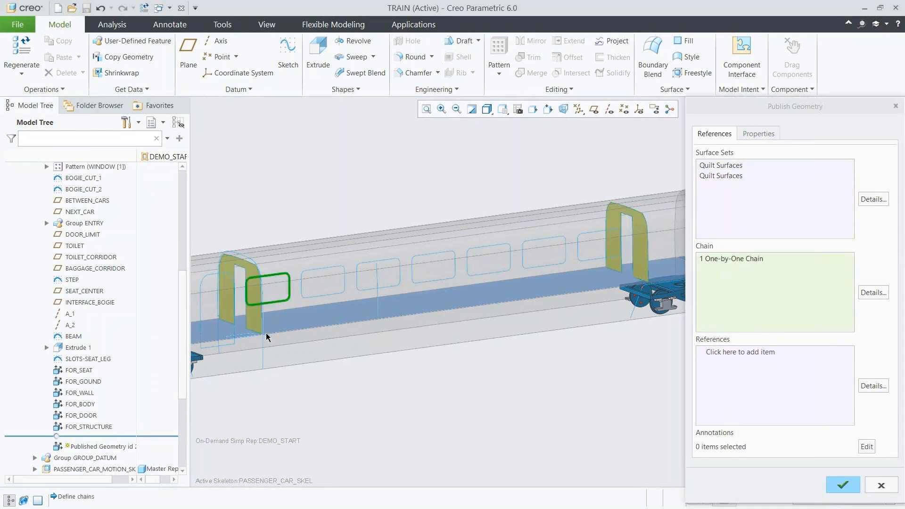
left_click(263, 358)
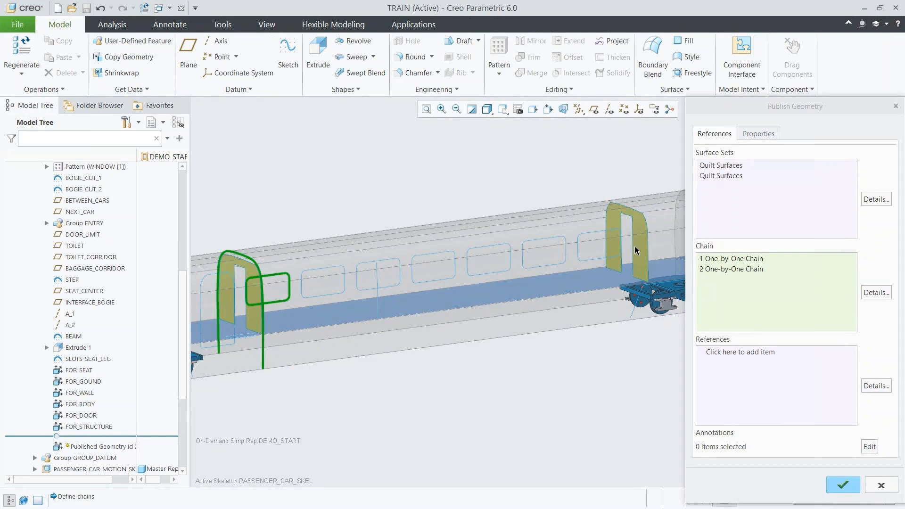
Step: Name the second published geometry for_interior, complete it and reactivate the top-level TRAIN assembly
left_click(758, 134)
double_click(752, 155)
type("for_interior")
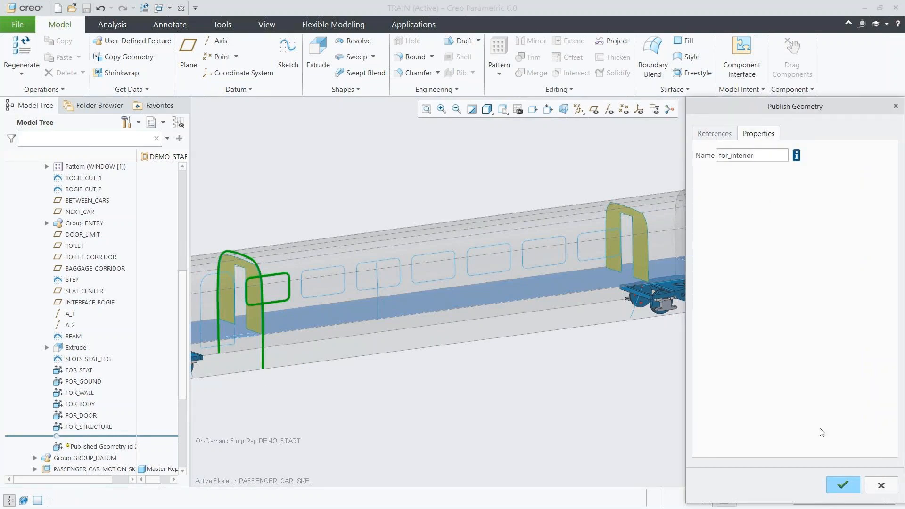
left_click(838, 484)
key("ctrl+a")
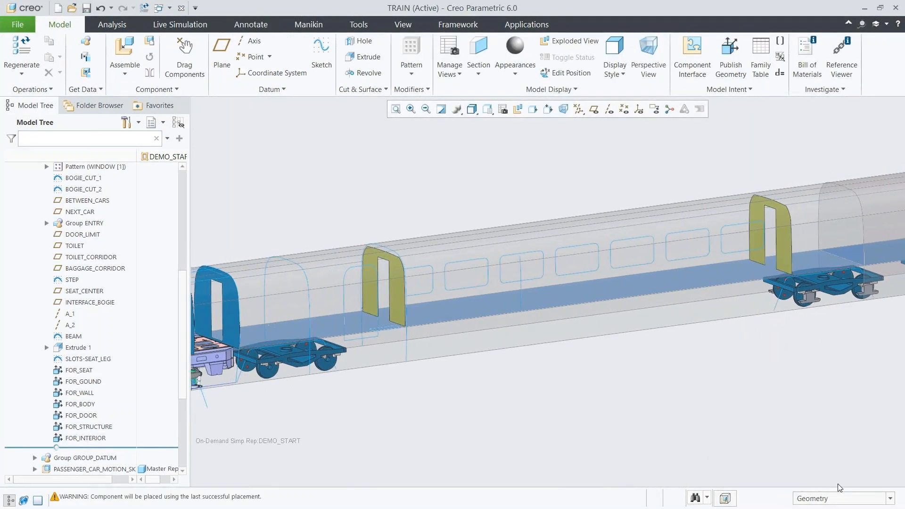
Step: Expand STRUCTURE.ASM and activate its STRUCTURE_SKEL.PRT skeleton
scroll(183, 403, "down", 5)
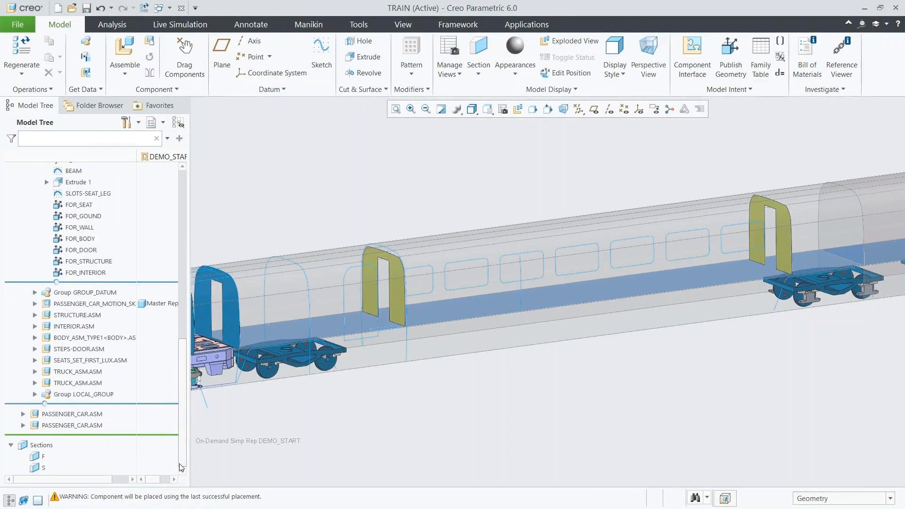
left_click(35, 317)
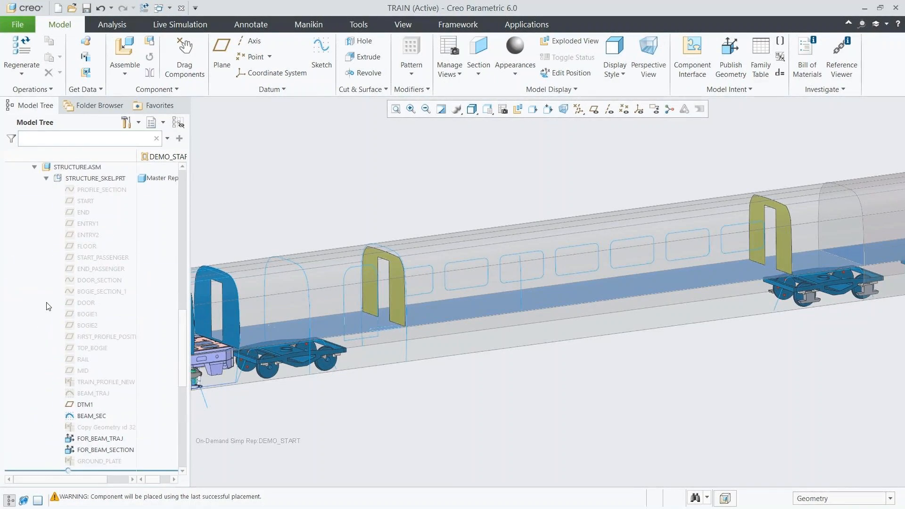
left_click(98, 179)
left_click(106, 127)
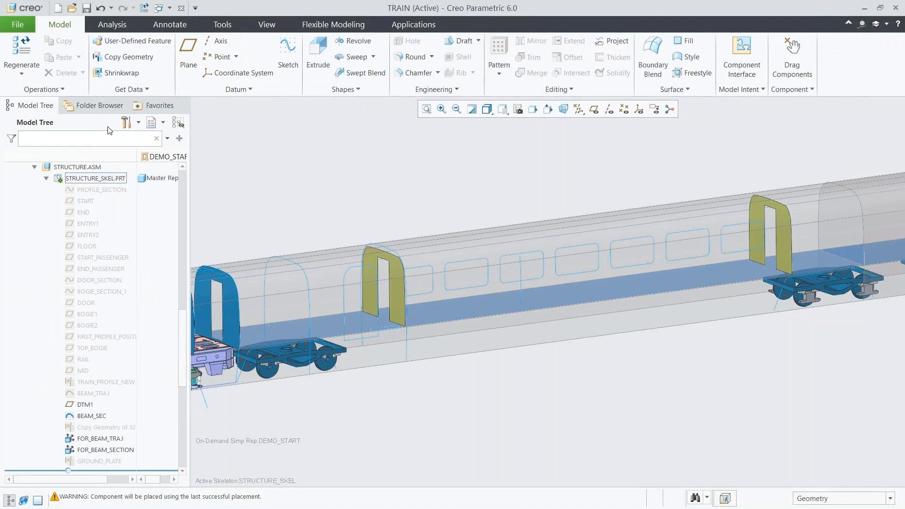
Step: Create a Copy Geometry feature in STRUCTURE_SKEL.PRT from the FOR_STRUCTURE published geometry, then reactivate the TRAIN assembly
left_click(136, 57)
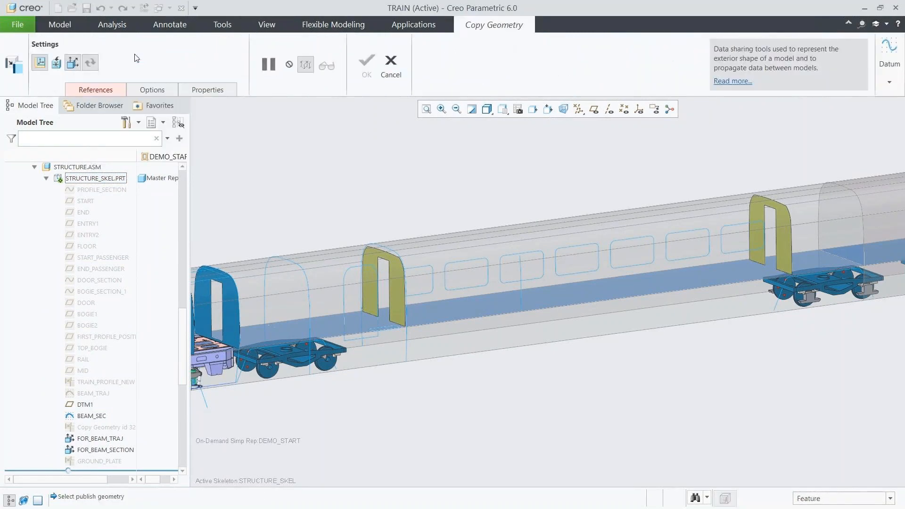
scroll(182, 316, "up", 1)
scroll(183, 306, "up", 5)
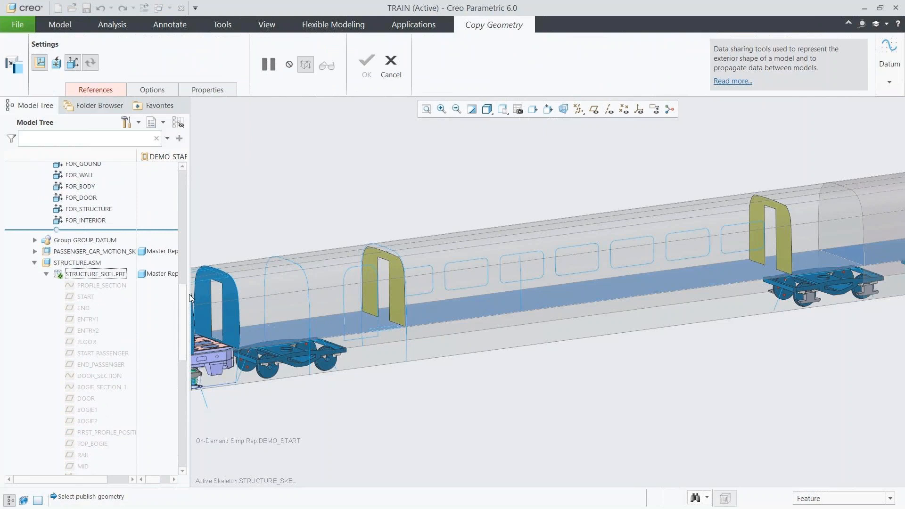
left_click(109, 212)
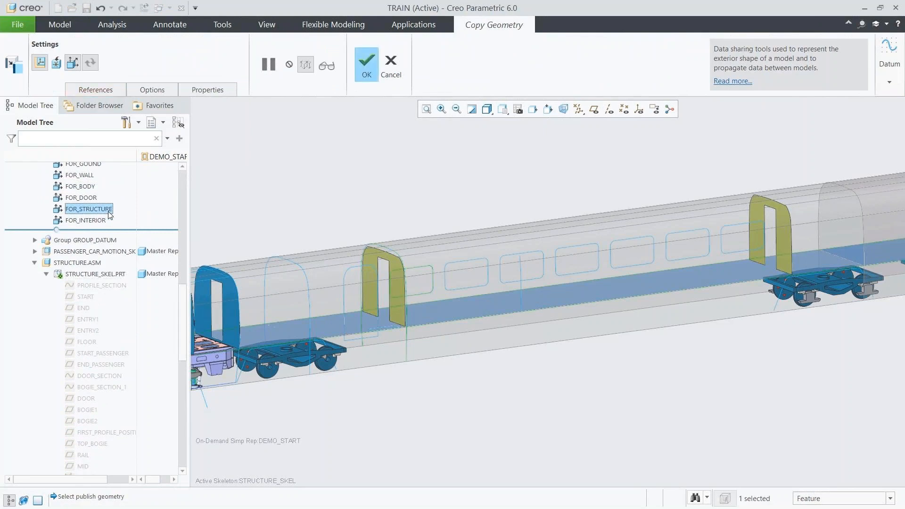
scroll(182, 328, "down", 5)
left_click_drag(181, 325, 180, 340)
middle_click(180, 340)
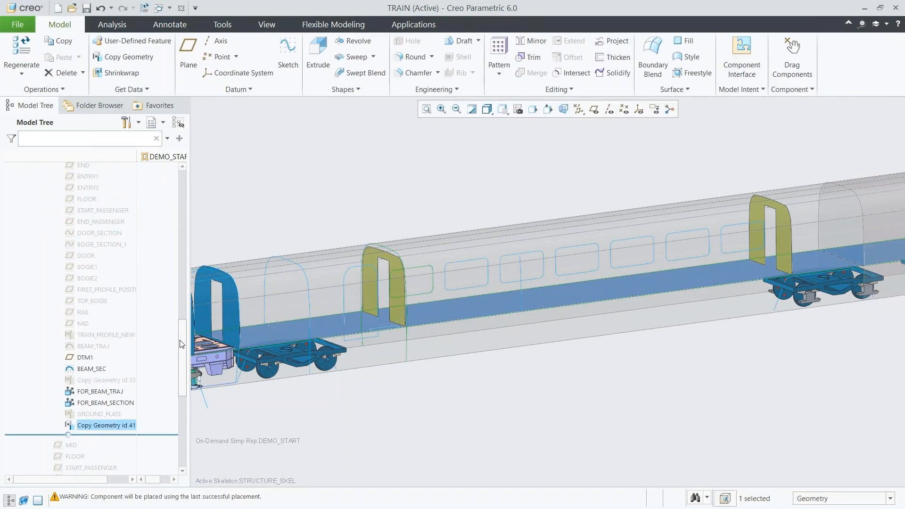
key("ctrl+a")
Step: Collapse the STRUCTURE.ASM branch, expand INTERIOR.ASM and activate its INTERIOR_SKEL.PRT skeleton
left_click_drag(181, 345, 182, 321)
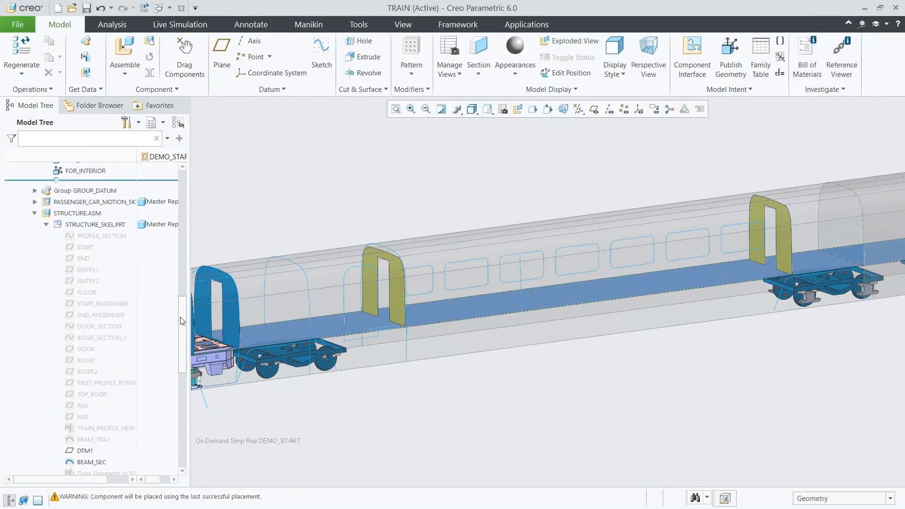
left_click(46, 224)
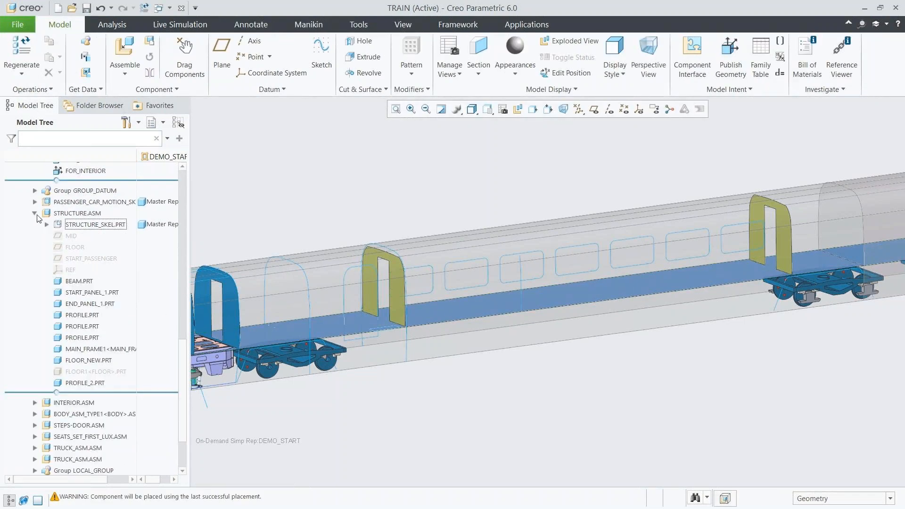
left_click(35, 213)
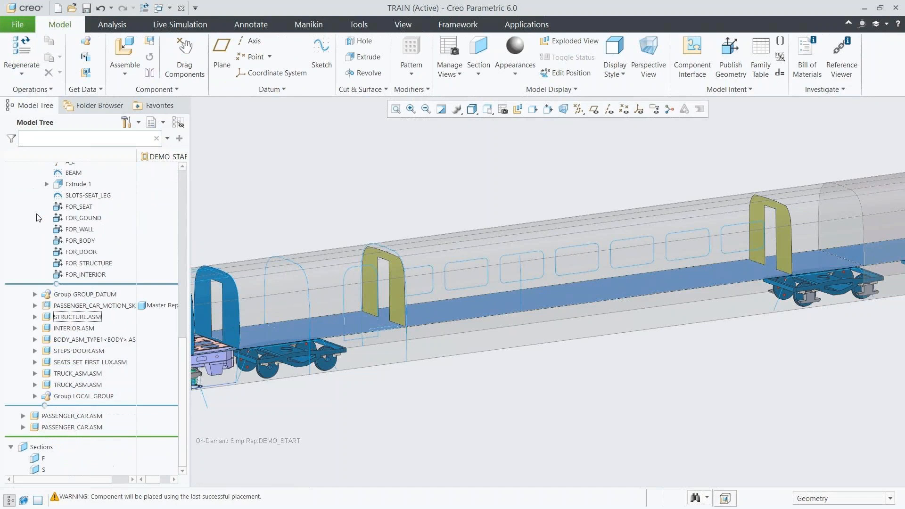
left_click(35, 328)
left_click(47, 234)
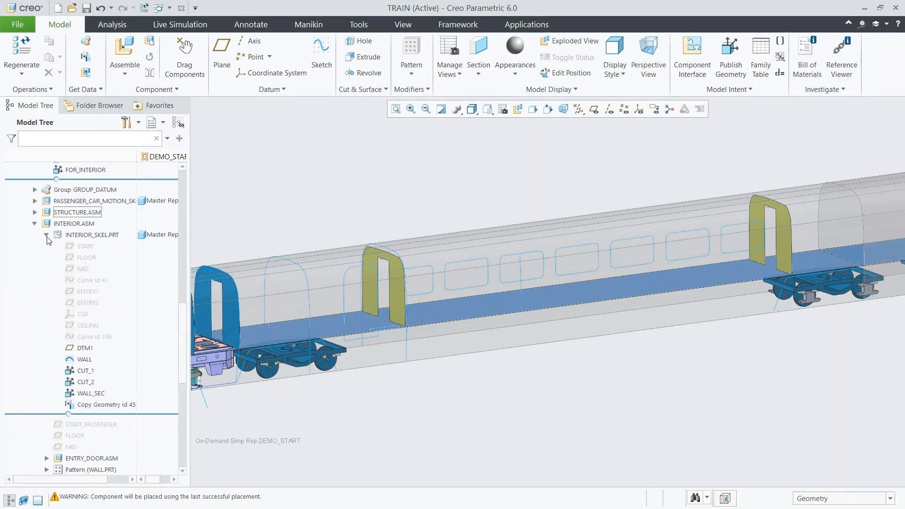
left_click(70, 235)
left_click(78, 187)
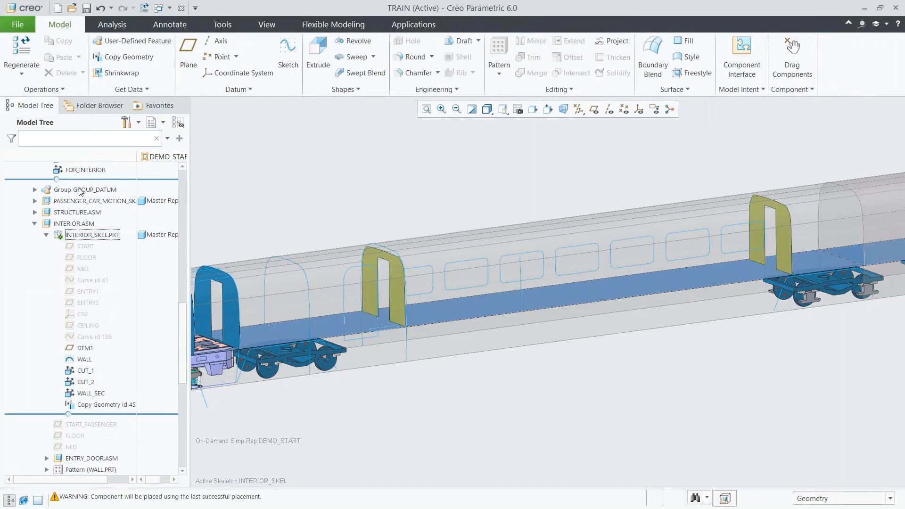
Step: Create a Copy Geometry feature in INTERIOR_SKEL.PRT from the FOR_INTERIOR published geometry, then reactivate the TRAIN assembly
left_click(108, 74)
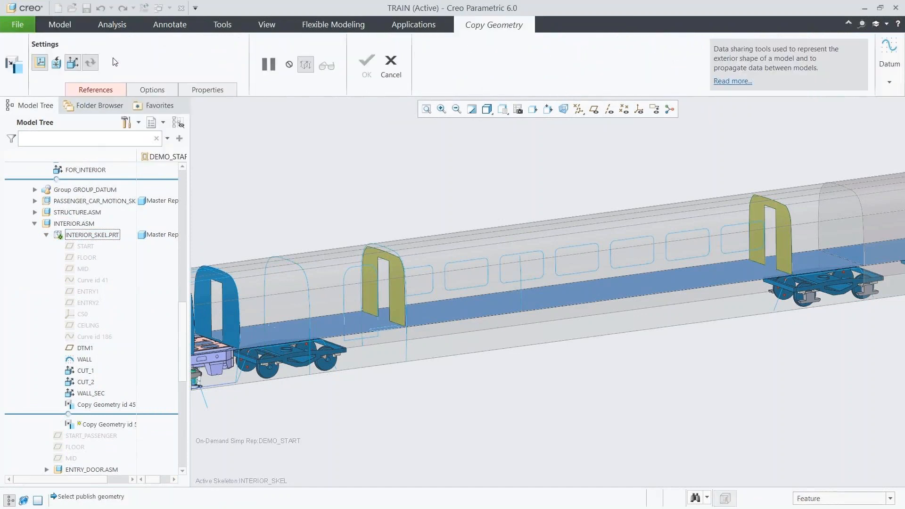
left_click(92, 169)
middle_click(93, 170)
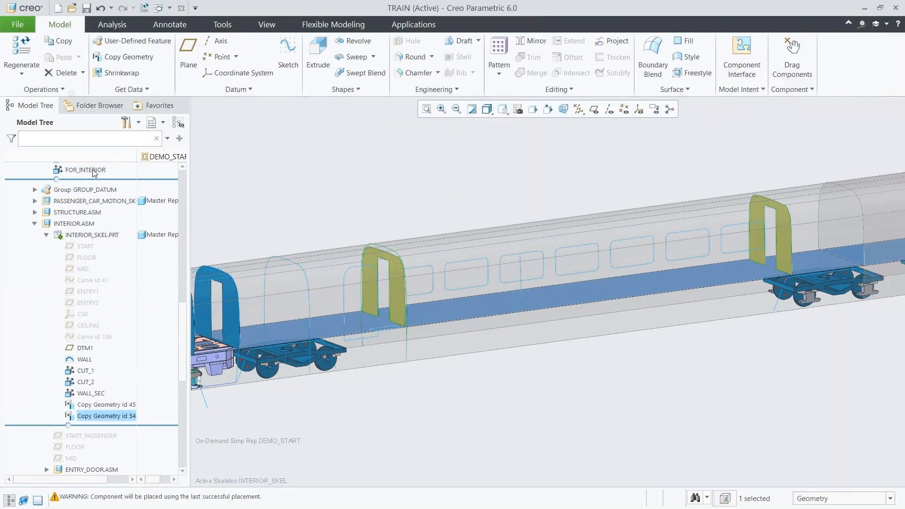
key("ctrl+a")
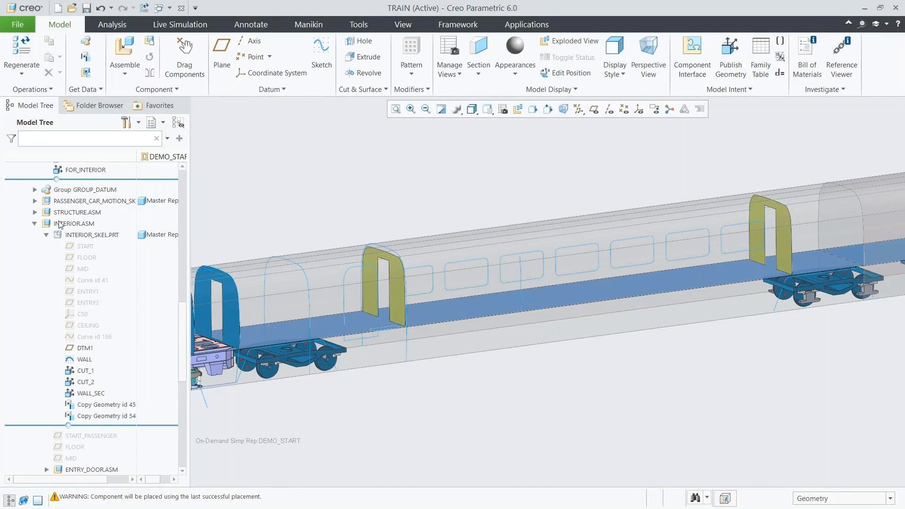
Step: Collapse the INTERIOR_SKEL.PRT, INTERIOR.ASM and PASSENGER_CAR_SKEL.PRT branches in the model tree
left_click(46, 235)
left_click(35, 223)
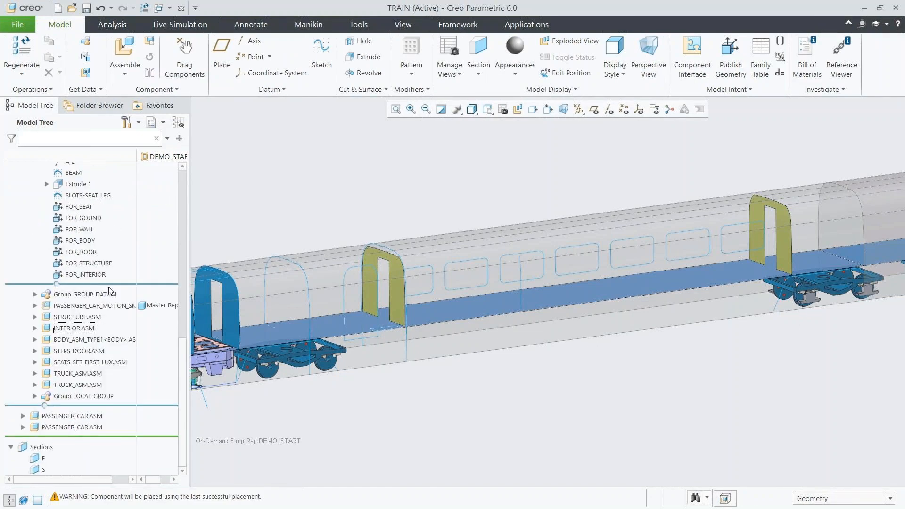
left_click_drag(183, 360, 191, 188)
left_click(37, 259)
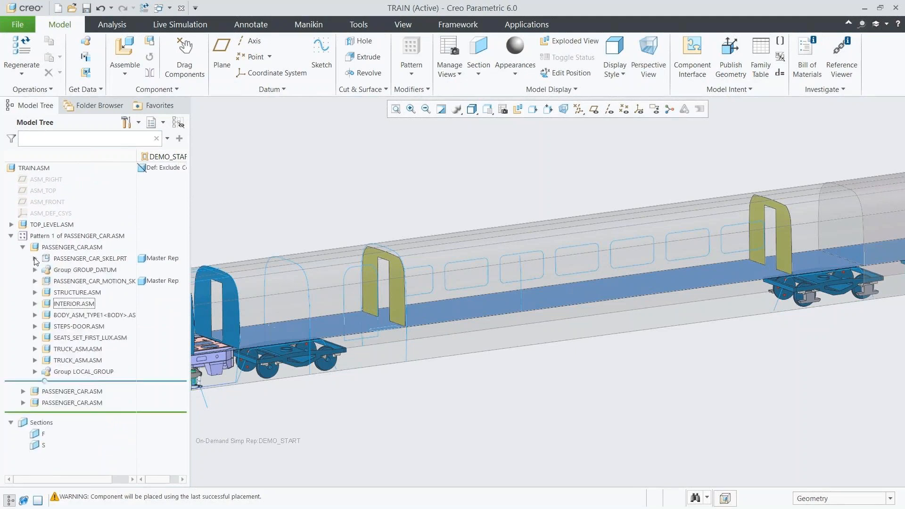
Step: Open STRUCTURE.ASM on its own in the Master Rep, using the generic instance
left_click(77, 292)
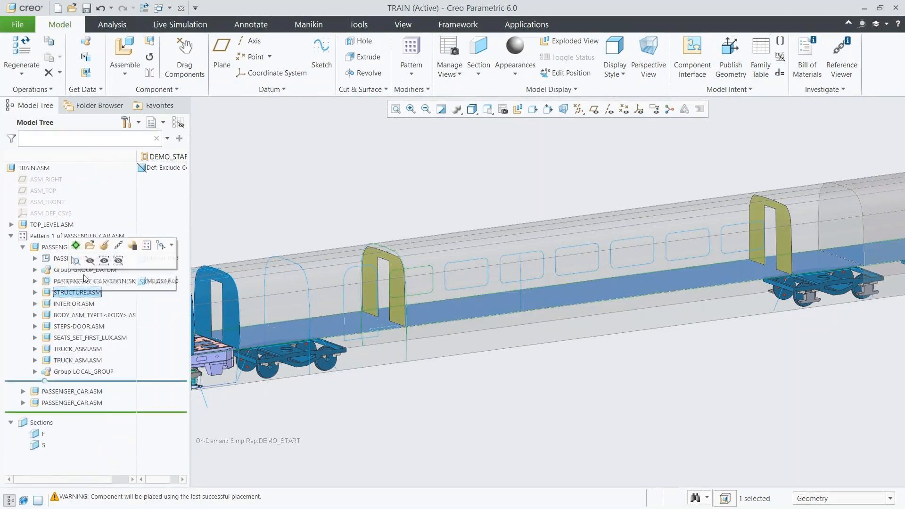
left_click(90, 246)
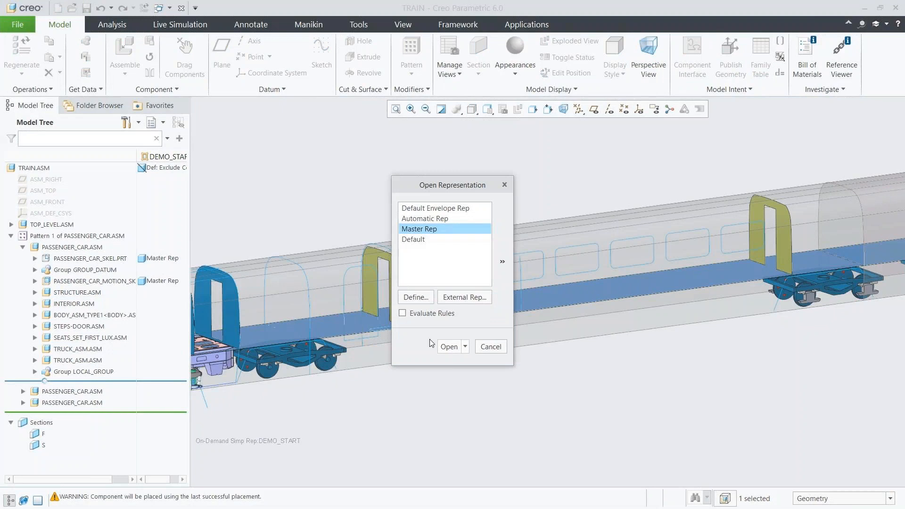
left_click(448, 347)
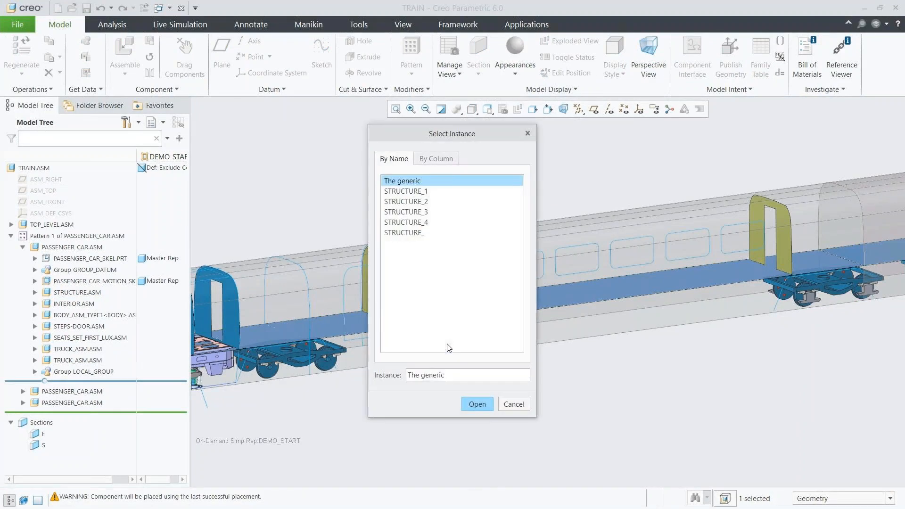
left_click(477, 404)
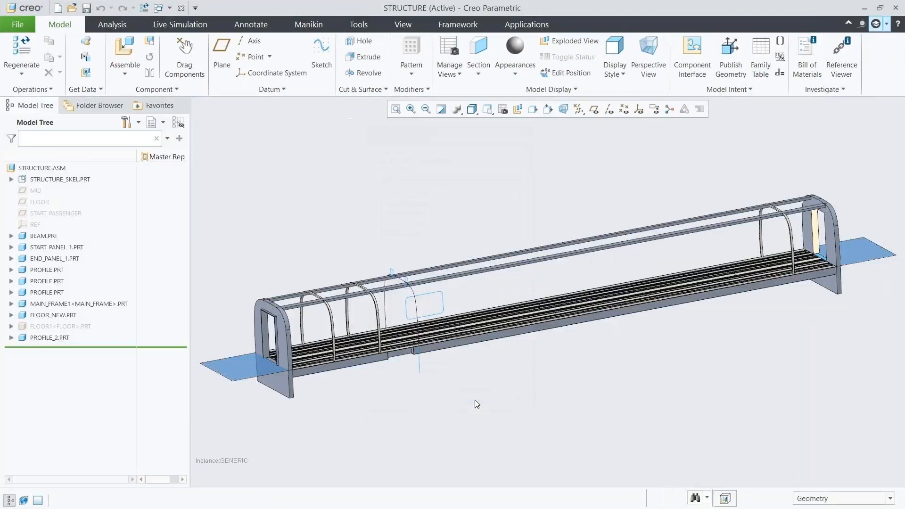
Step: Expand PROFILE_2.PRT and activate it within the STRUCTURE assembly
left_click(11, 337)
left_click(39, 337)
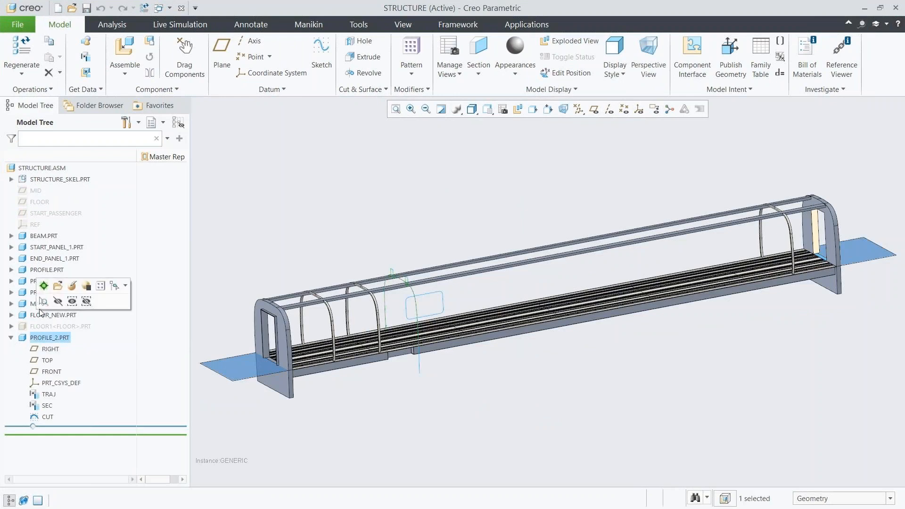
left_click(43, 286)
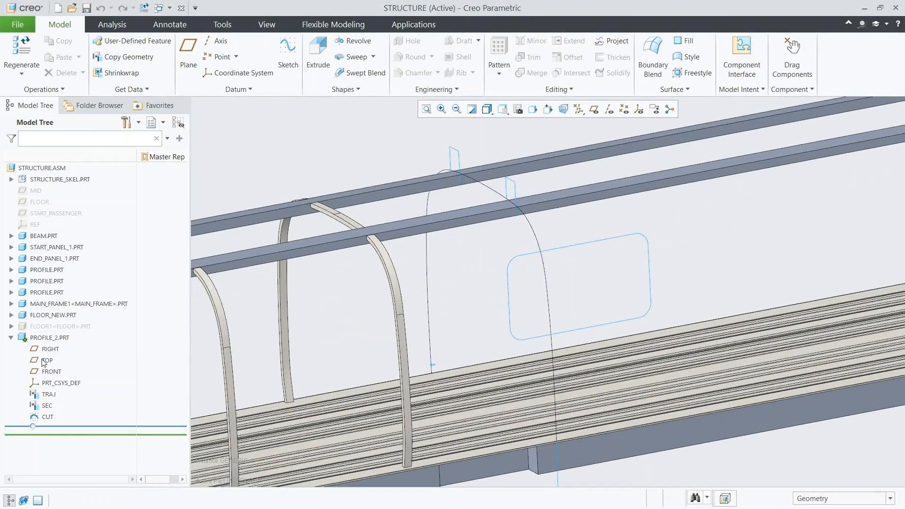
Step: Start a solid Sweep in PROFILE_2.PRT along the TRAJ curve and open its section sketch
left_click(47, 394)
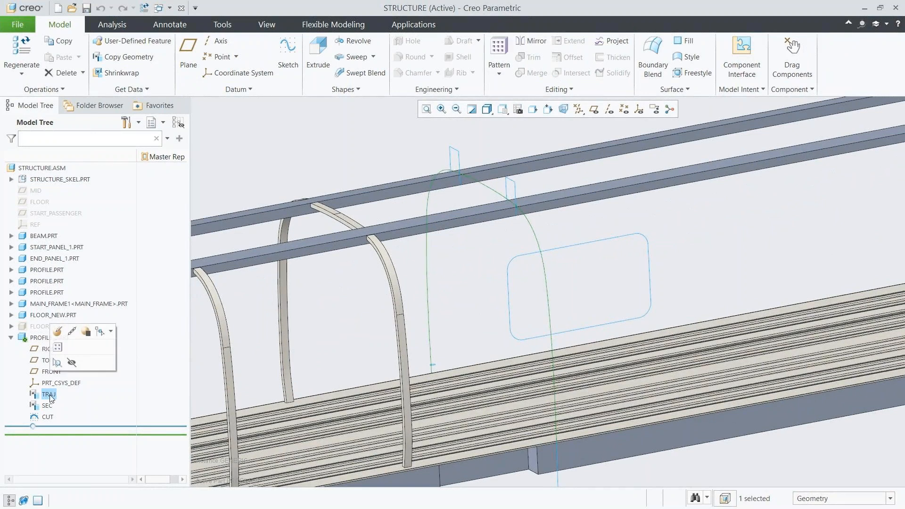
left_click(354, 58)
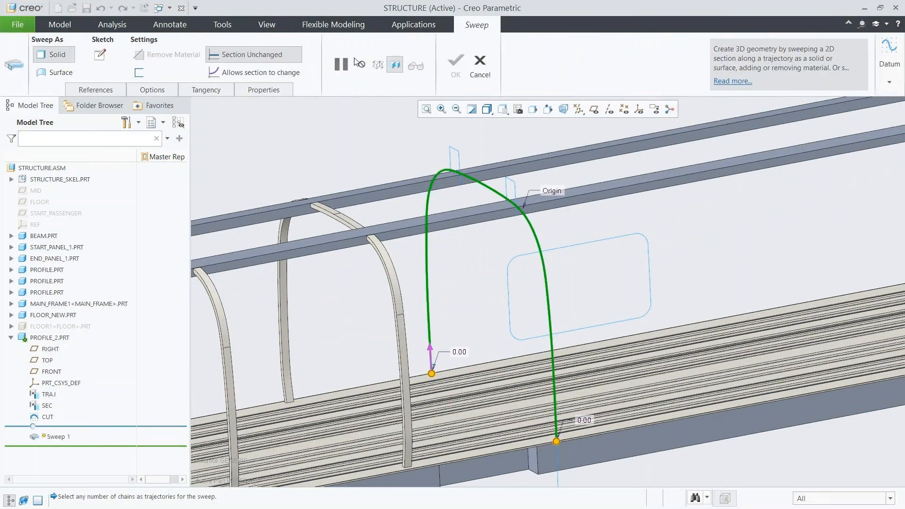
right_click(343, 148)
left_click(350, 130)
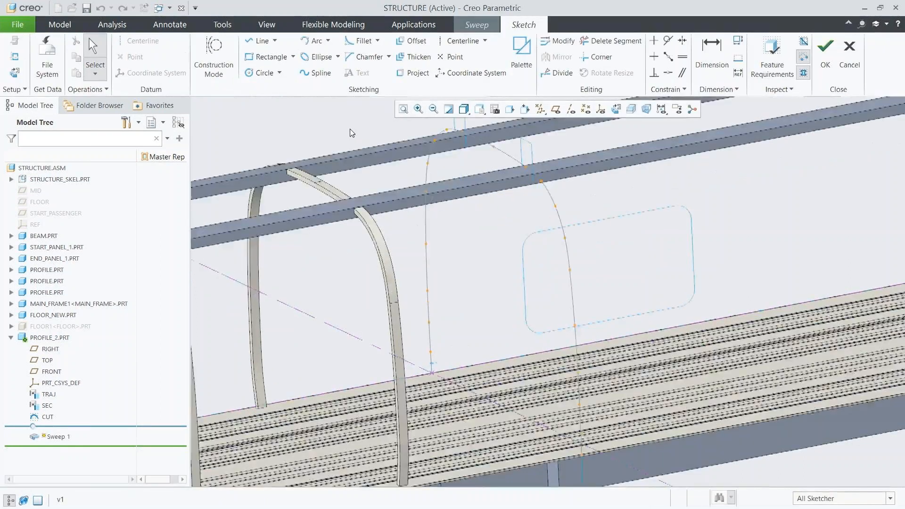
Step: Project the small rectangular section curve as a loop into the sketch and complete the sweep
left_click(411, 73)
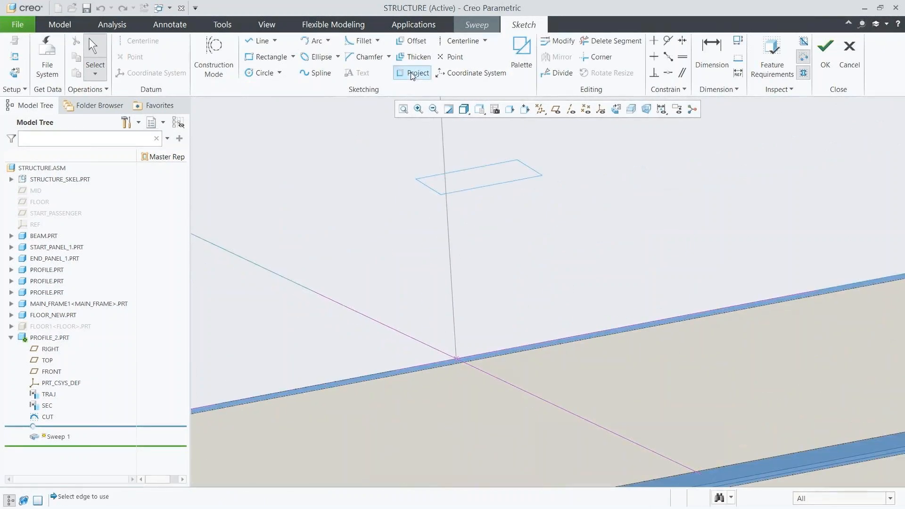
left_click(850, 155)
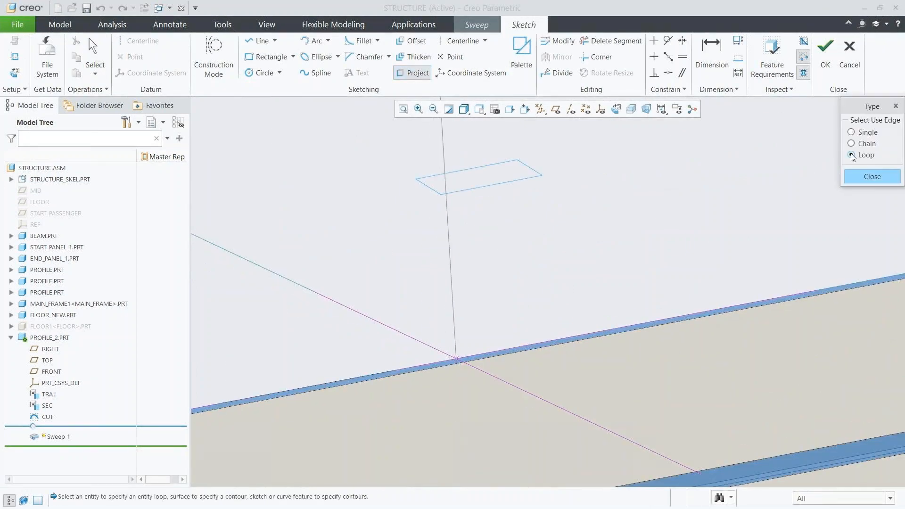
left_click(515, 182)
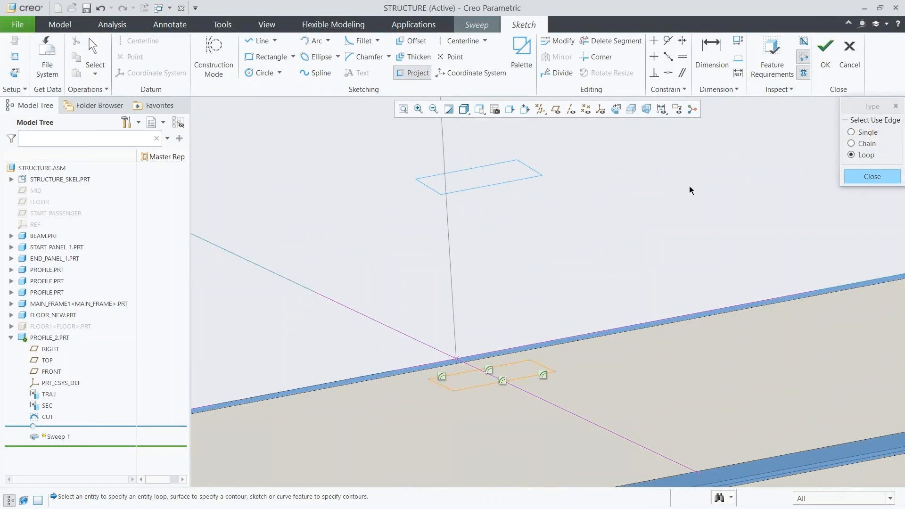
left_click(848, 175)
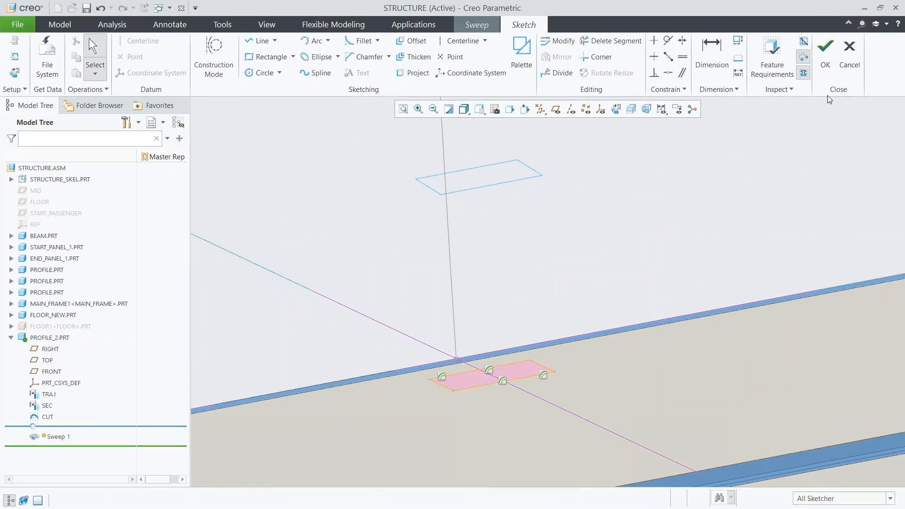
left_click(824, 57)
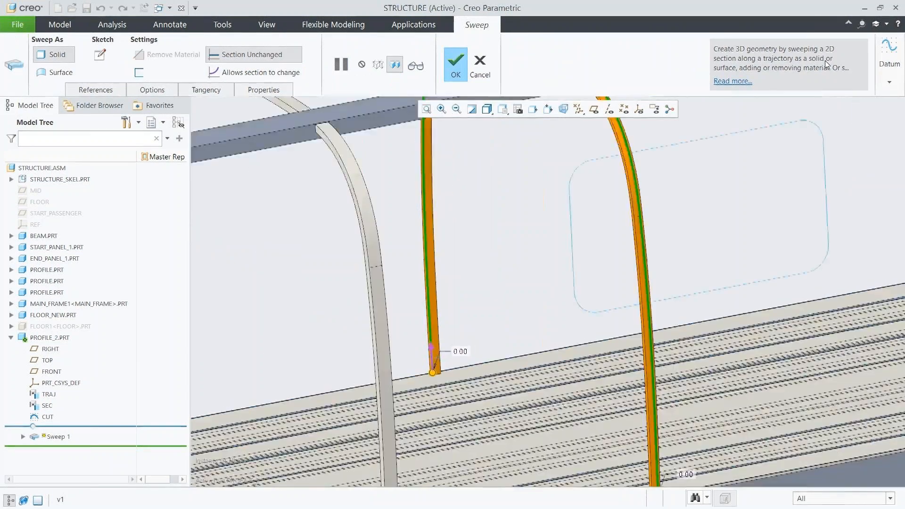
middle_click(824, 60)
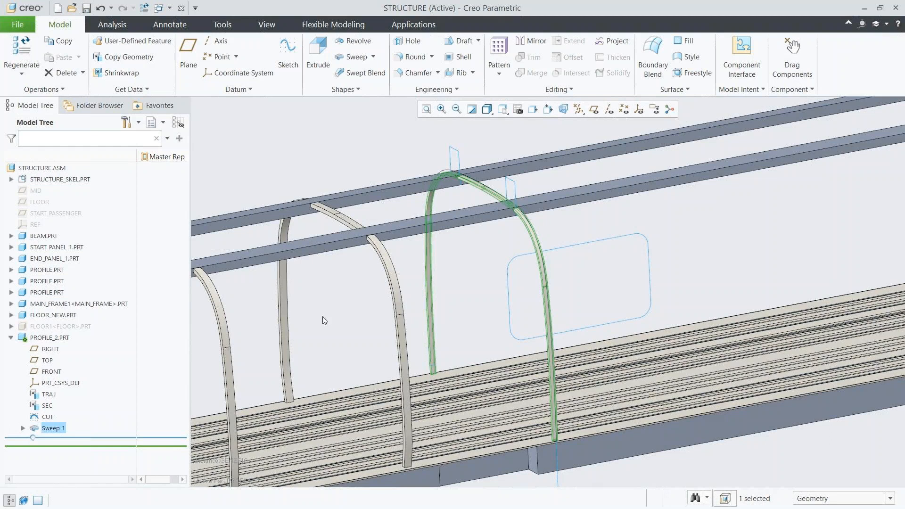
Step: Extrude the CUT sketch as a symmetric 1035 material removal, then reactivate the STRUCTURE assembly and collapse PROFILE_2.PRT
left_click(46, 416)
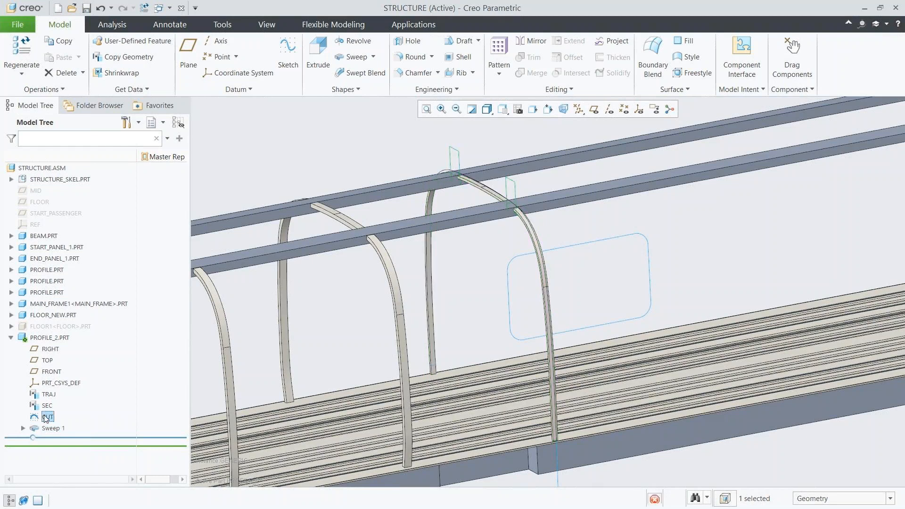
left_click(52, 367)
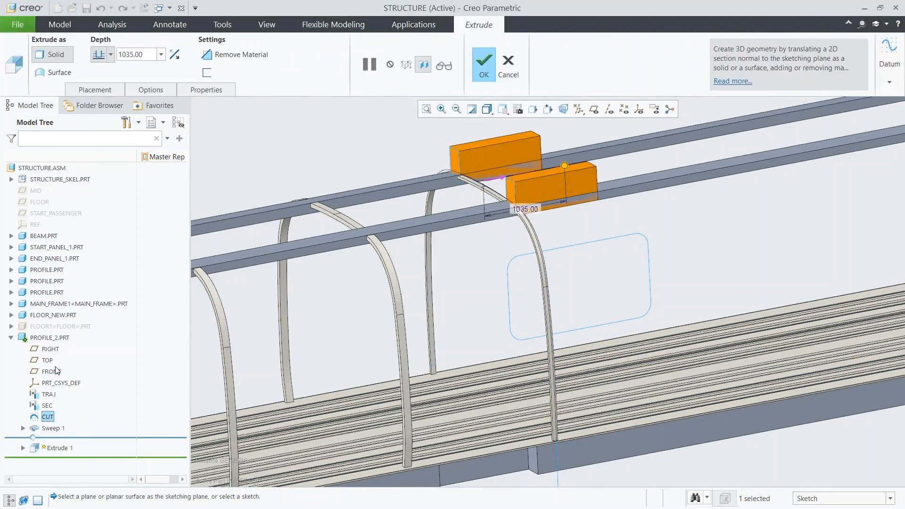
right_click(562, 168)
left_click(579, 228)
right_click(579, 230)
left_click(615, 194)
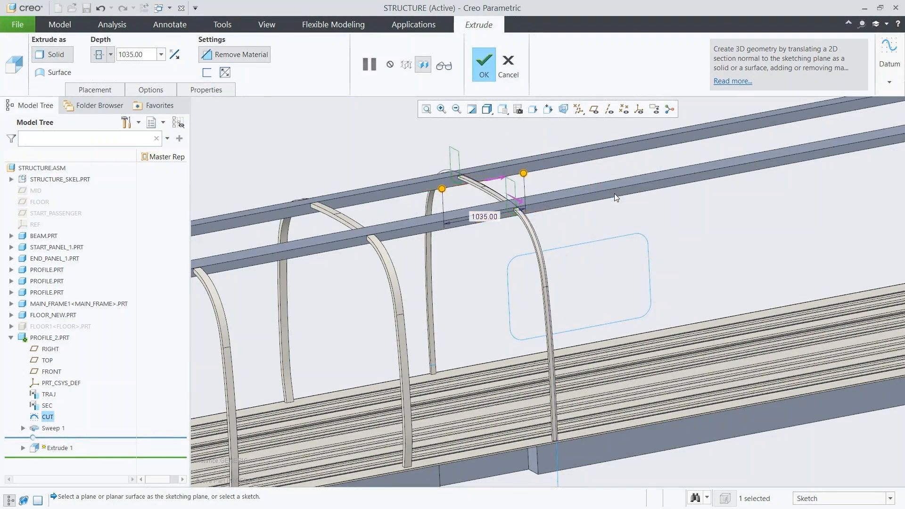
middle_click(615, 194)
key("ctrl+a")
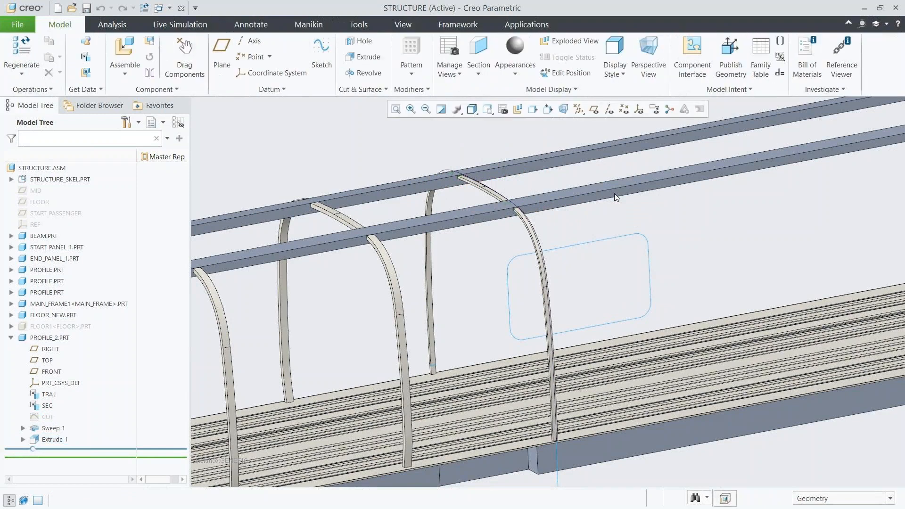
key("ctrl+d")
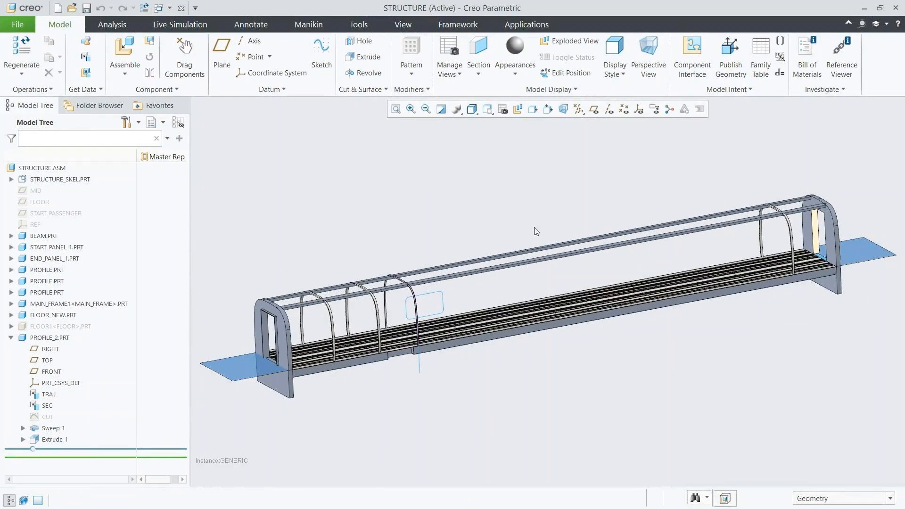
left_click(11, 337)
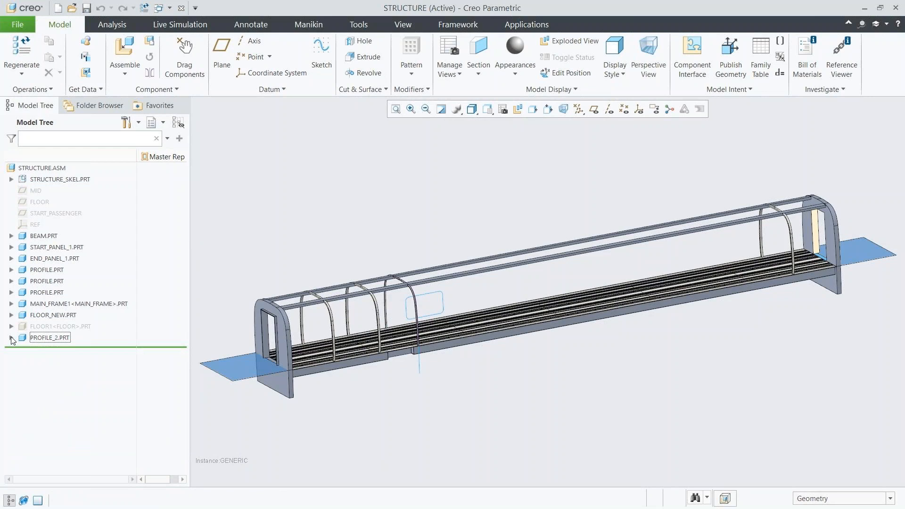
Step: Start a Direction pattern of PROFILE_2.PRT with the START_PASSENGER plane as the first direction
left_click(41, 338)
left_click(107, 293)
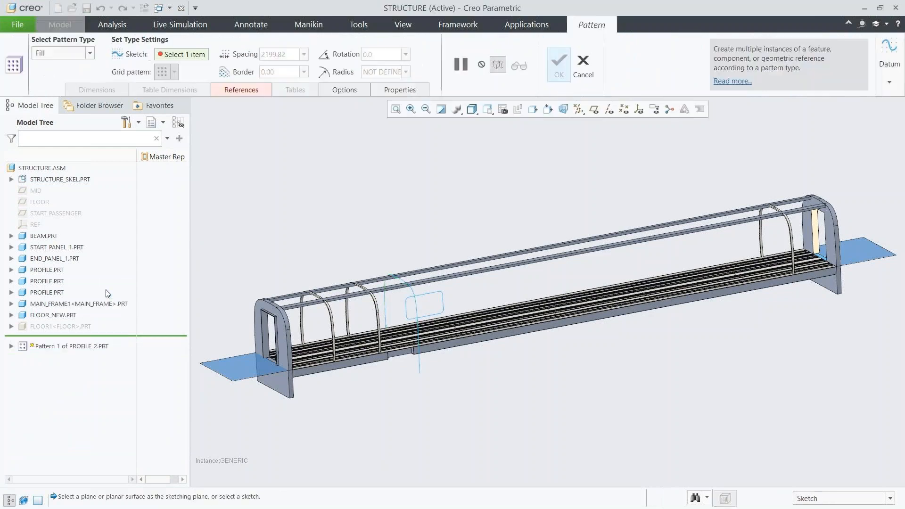
right_click(228, 242)
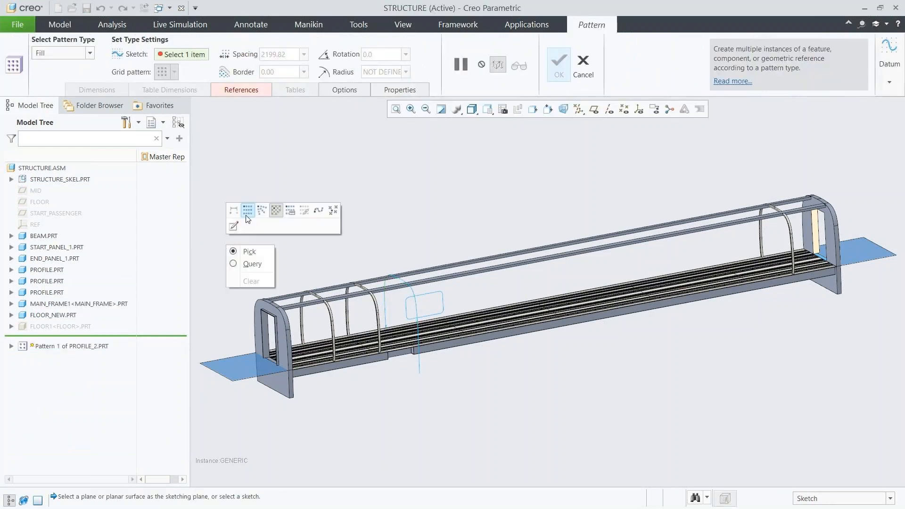
left_click(247, 210)
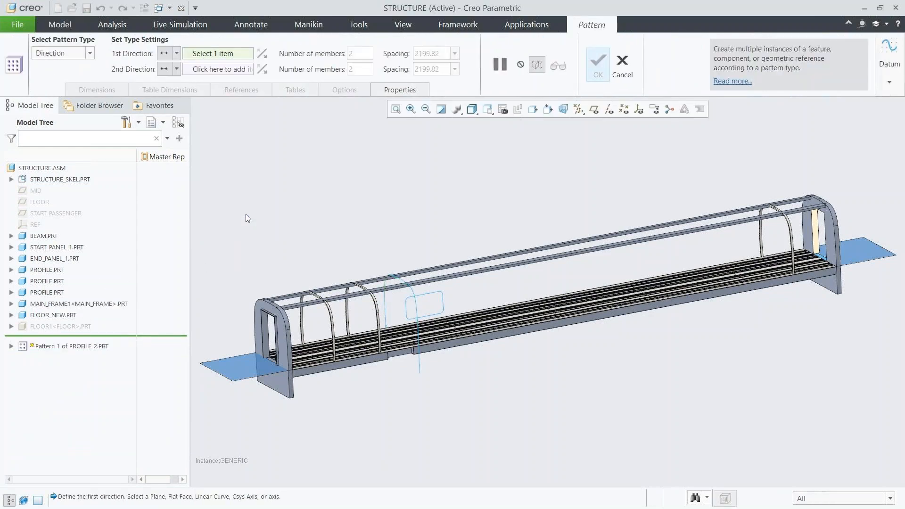
left_click(46, 213)
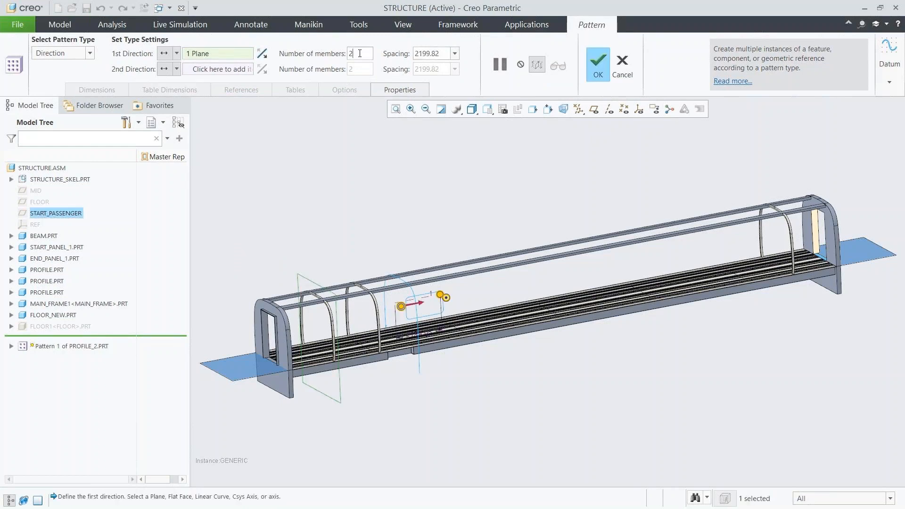
Step: Set the pattern to 8 members with a spacing of 2286, complete it and clear the selection
type("8")
left_click(426, 49)
type("2286")
key("Return")
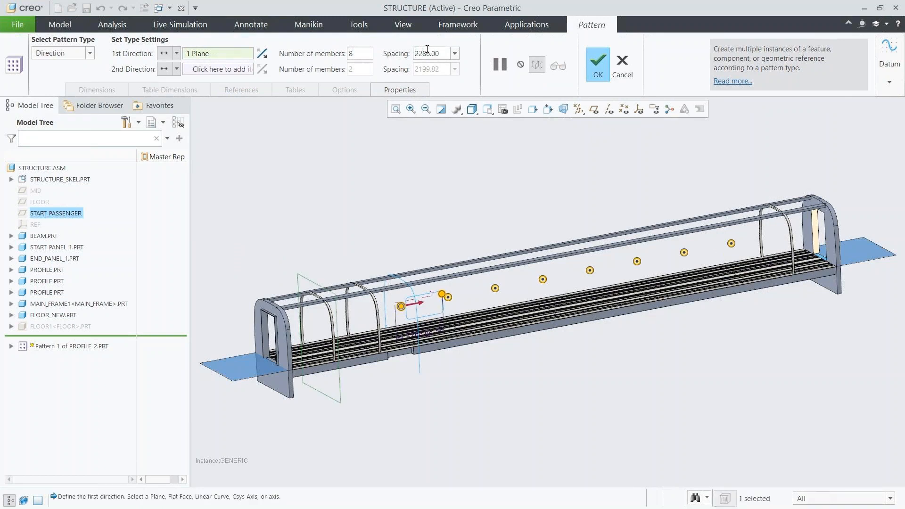
left_click(597, 65)
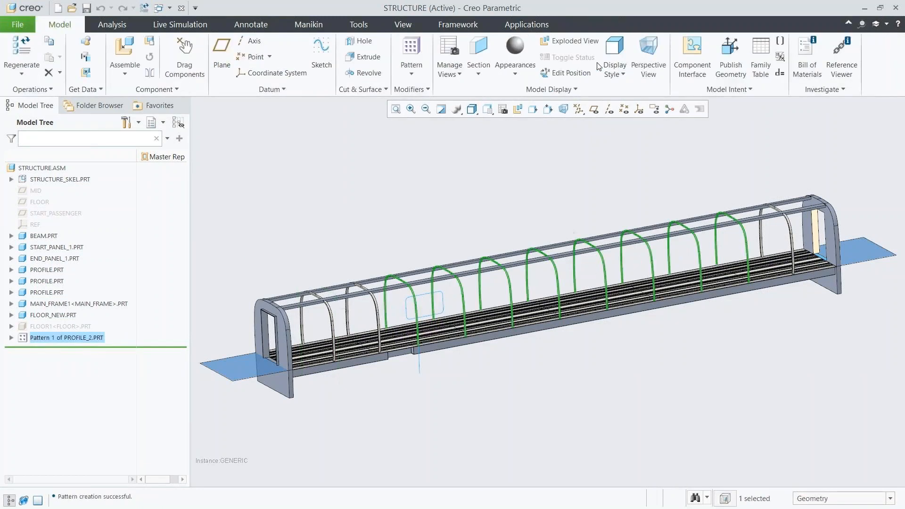
left_click(605, 155)
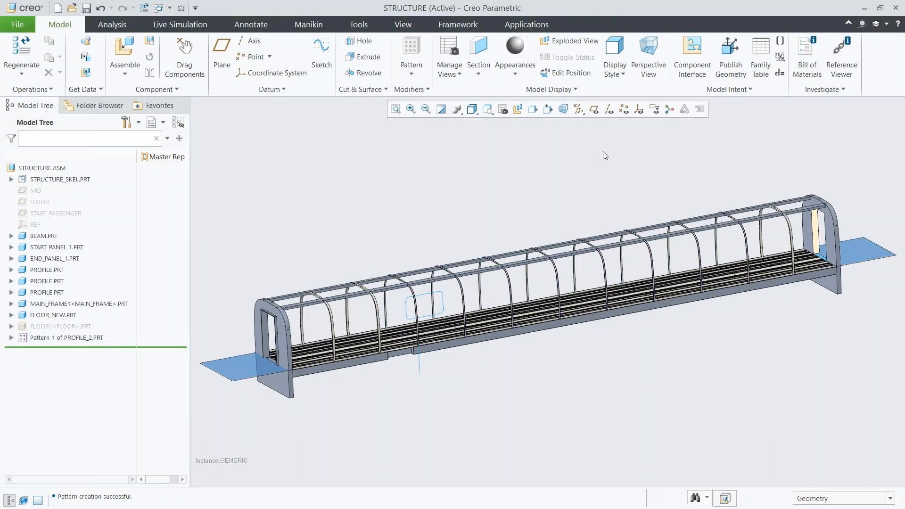
Step: Save the STRUCTURE assembly and close its window to return to the TRAIN assembly
left_click(86, 9)
left_click(181, 8)
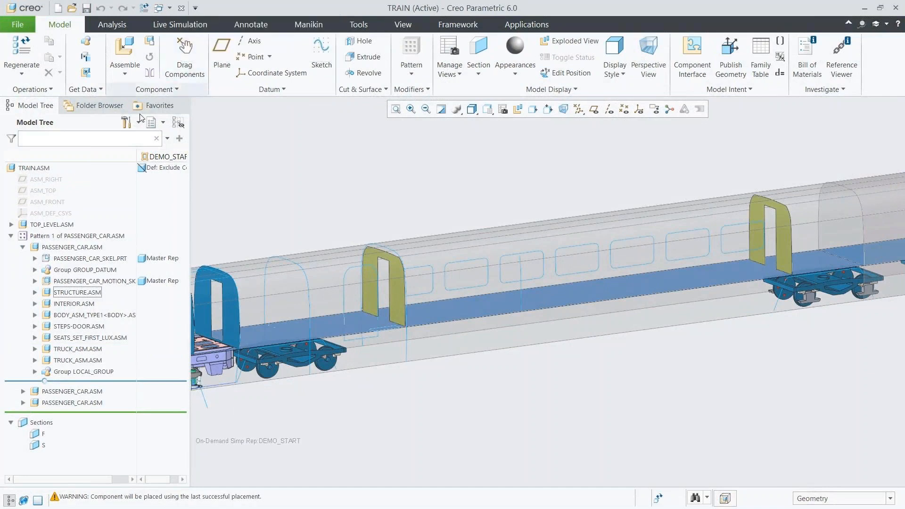
Step: Set the representation of STRUCTURE.ASM in the first passenger car to Master
left_click(87, 291)
right_click(87, 292)
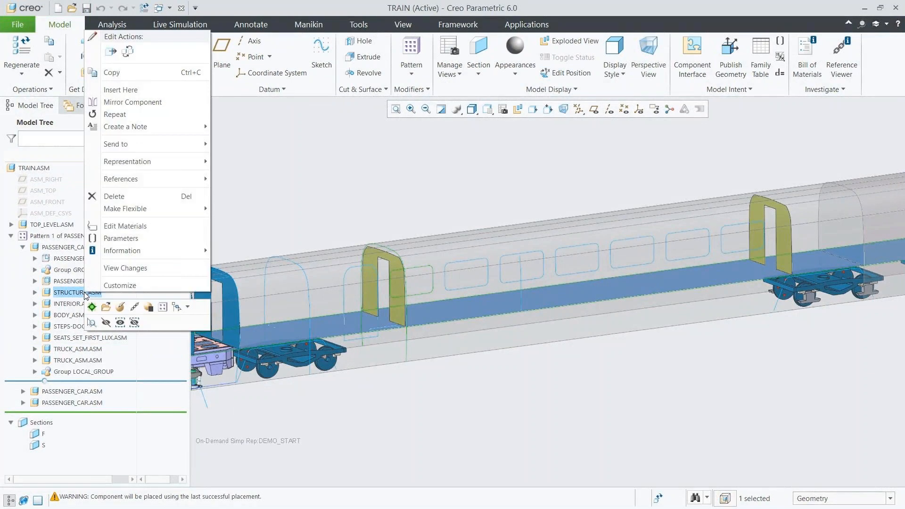
mouse_move(169, 162)
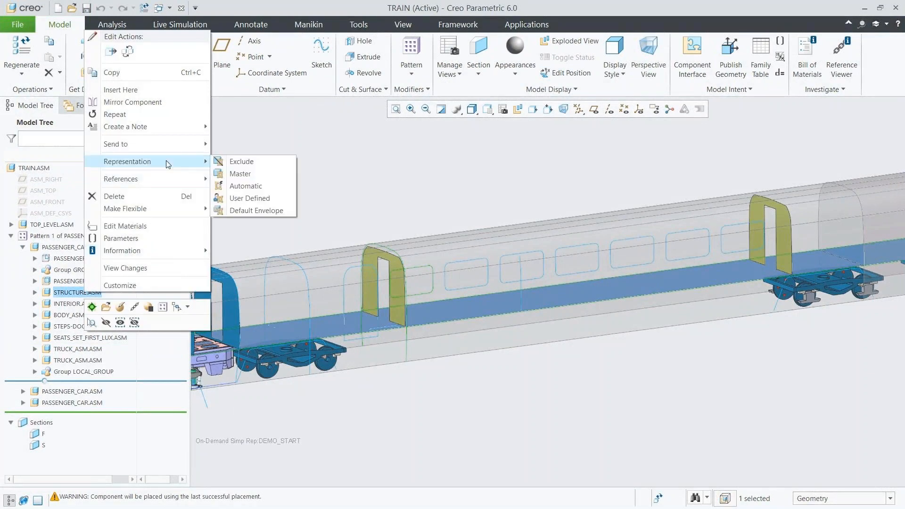
left_click(232, 174)
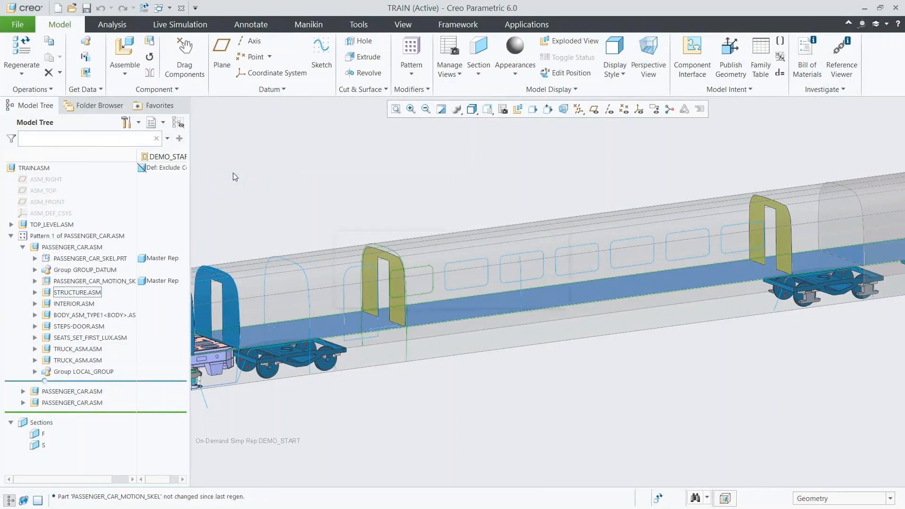
Step: Open INTERIOR.ASM of the first passenger car in its own window
left_click(75, 304)
left_click(97, 257)
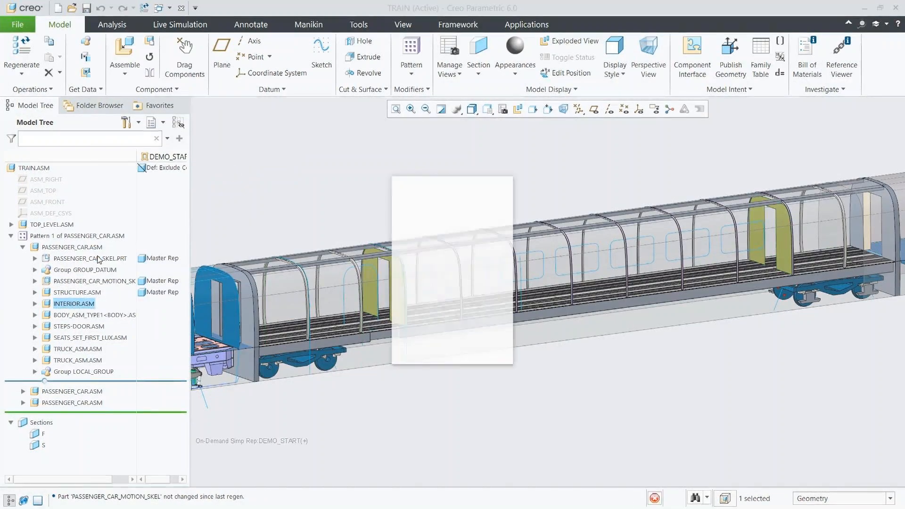
left_click(448, 347)
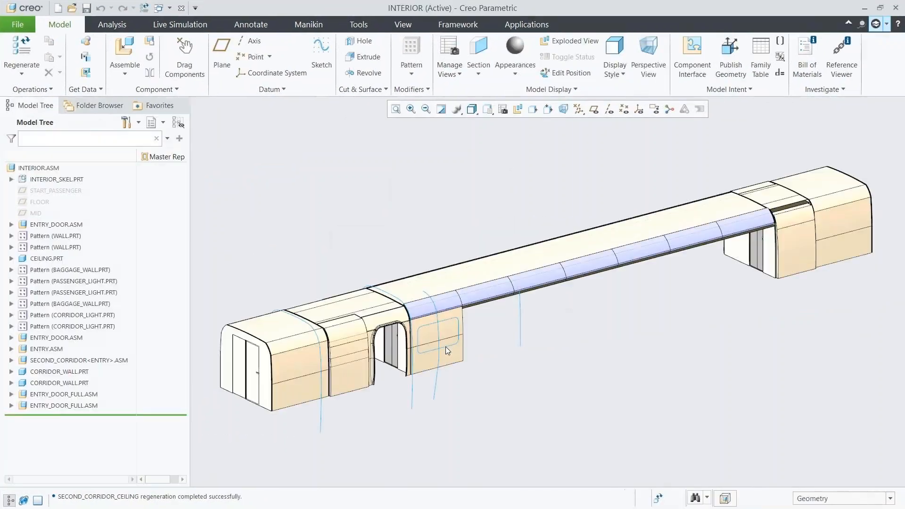
Step: Expand the first WALL.PRT pattern and activate its first WALL.PRT member for editing
left_click(12, 235)
left_click(23, 247)
left_click(50, 247)
left_click(57, 198)
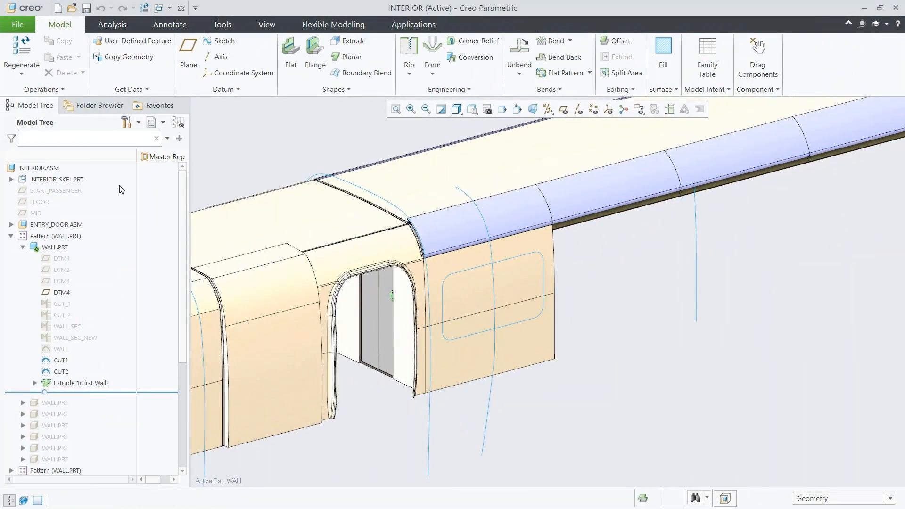
Step: Start a Sketched Form on the active wall and add datum plane DTM1 as a sketch reference
left_click(432, 69)
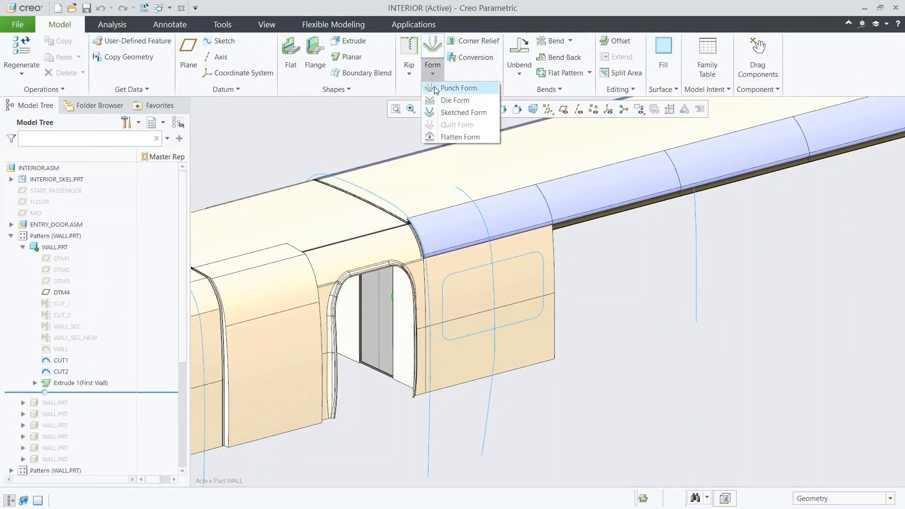
left_click(437, 113)
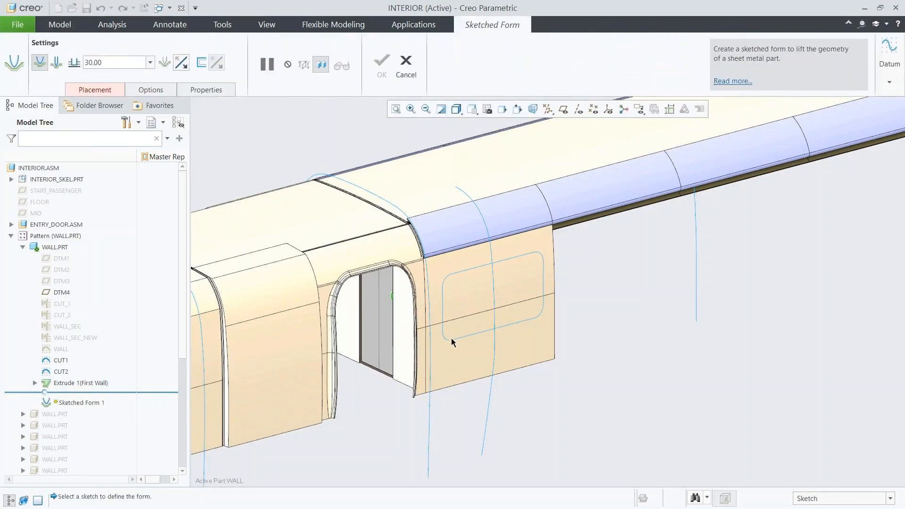
left_click(451, 357)
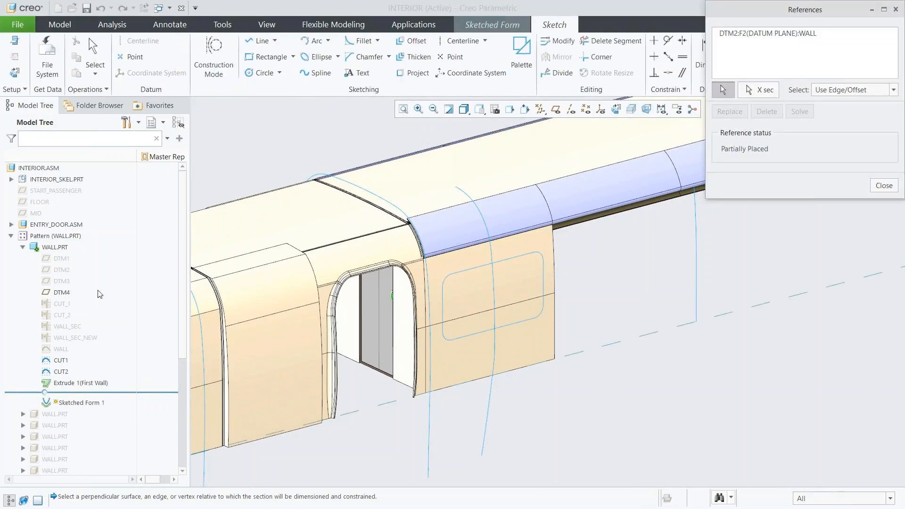
left_click(65, 262)
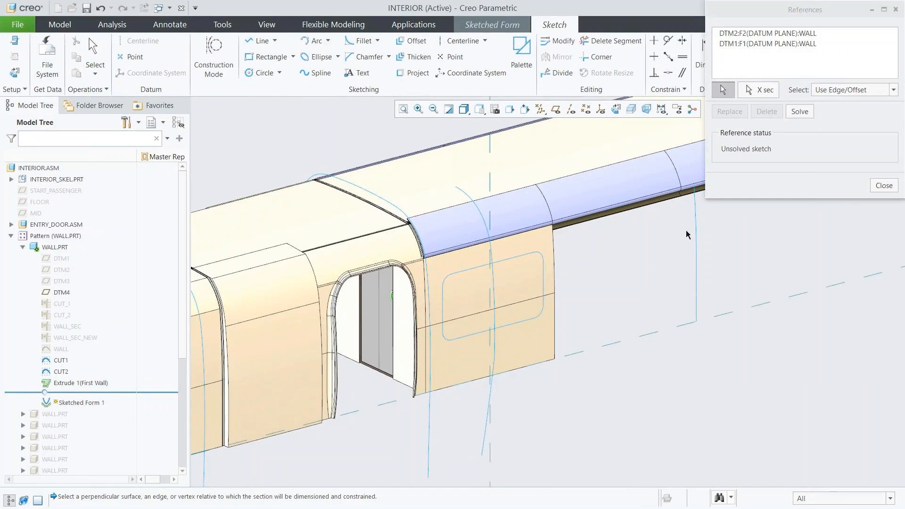
left_click(877, 187)
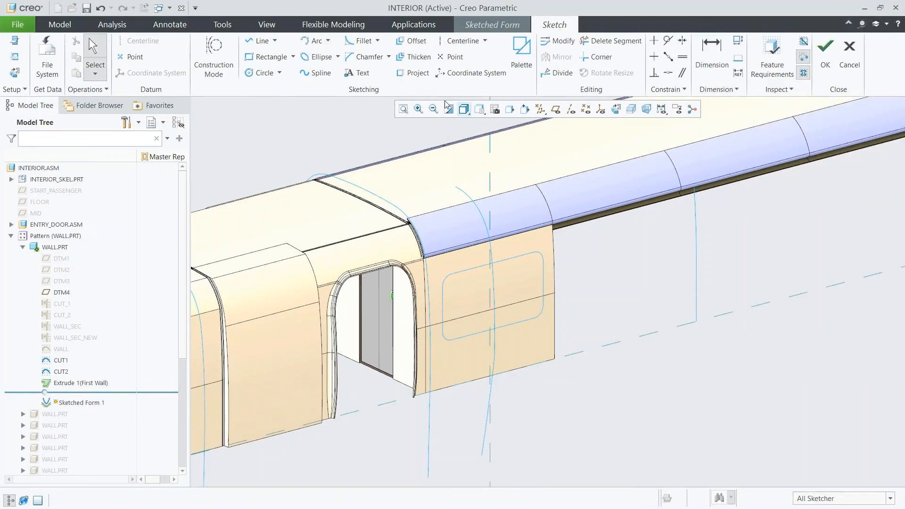
Step: Project the rounded window outline into the sketch as a loop and finish the sketch
left_click(413, 73)
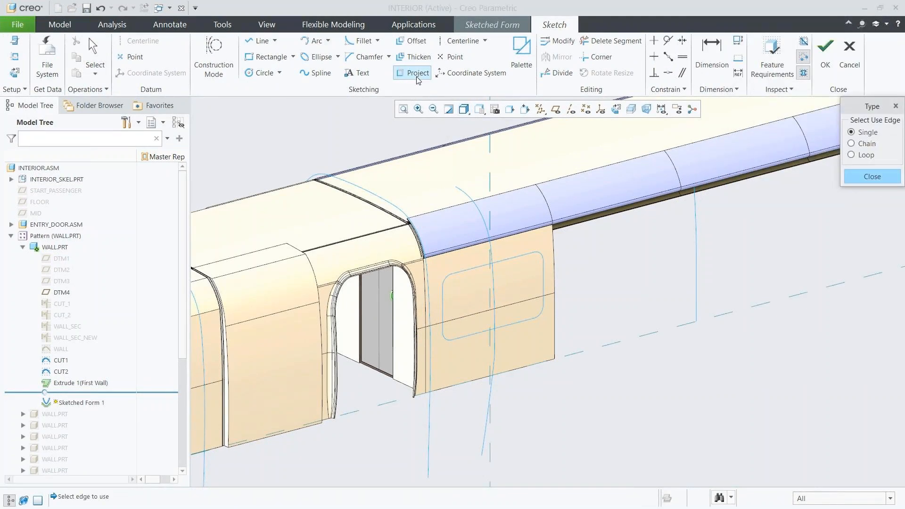
left_click(850, 155)
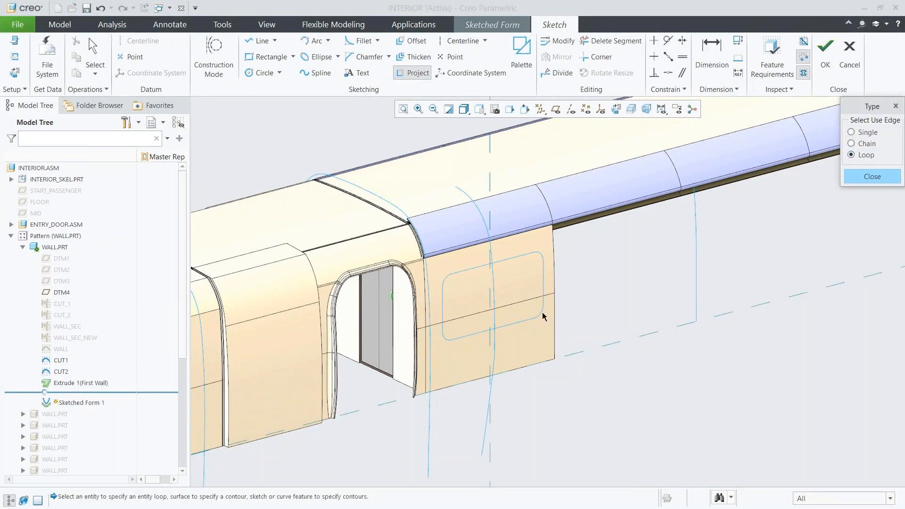
left_click(528, 322)
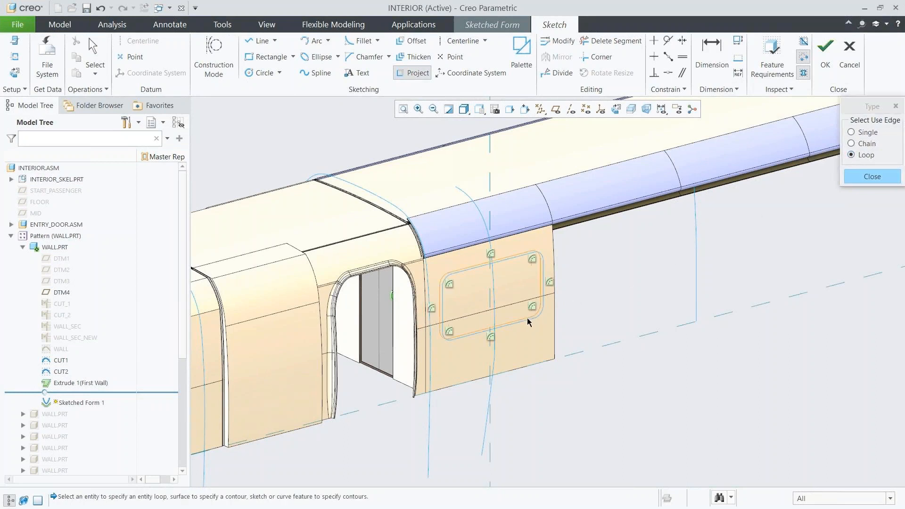
left_click(853, 176)
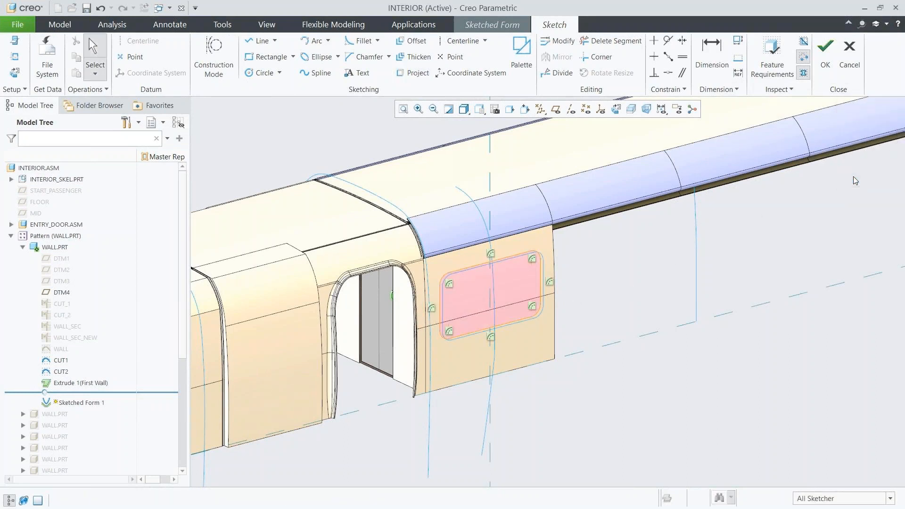
left_click(825, 66)
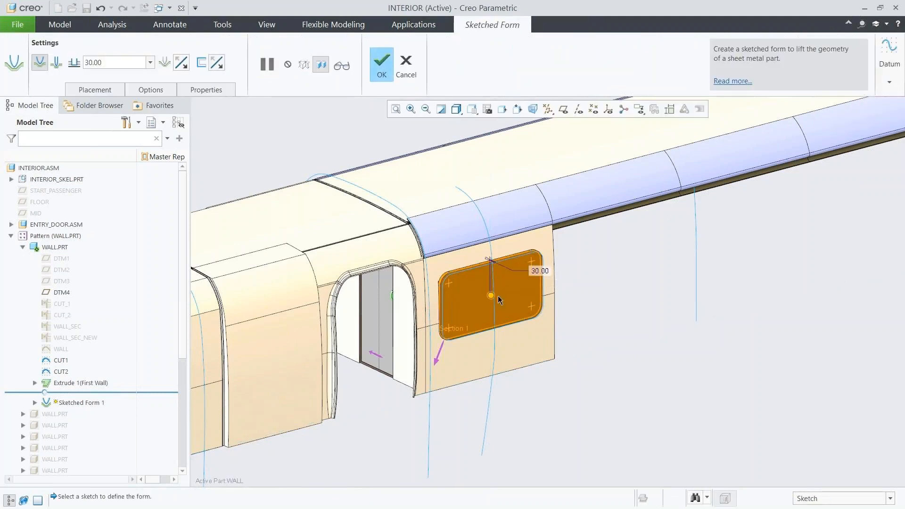
Step: Pull the window form to a depth of 751.20, turn off capped ends and add a 6.0 taper
left_click_drag(490, 295, 519, 322)
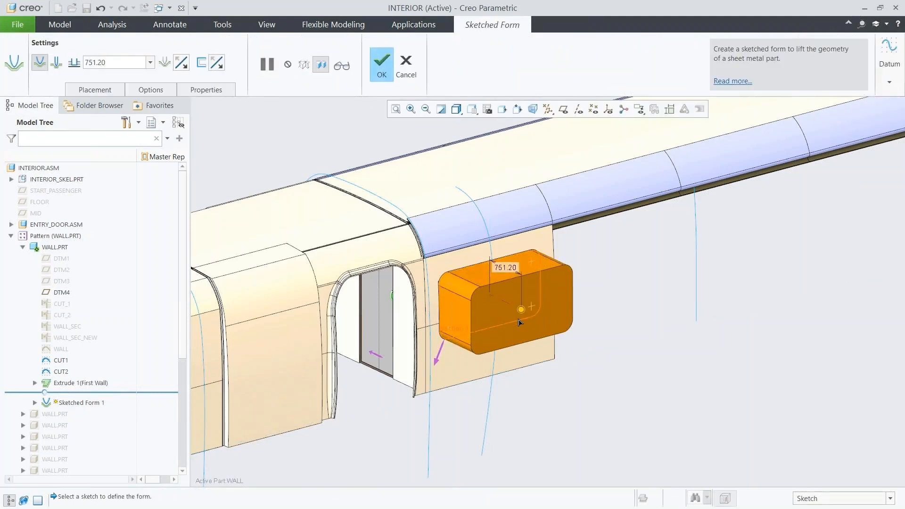
left_click(154, 90)
left_click(157, 165)
left_click(143, 185)
double_click(159, 198)
type("6.0")
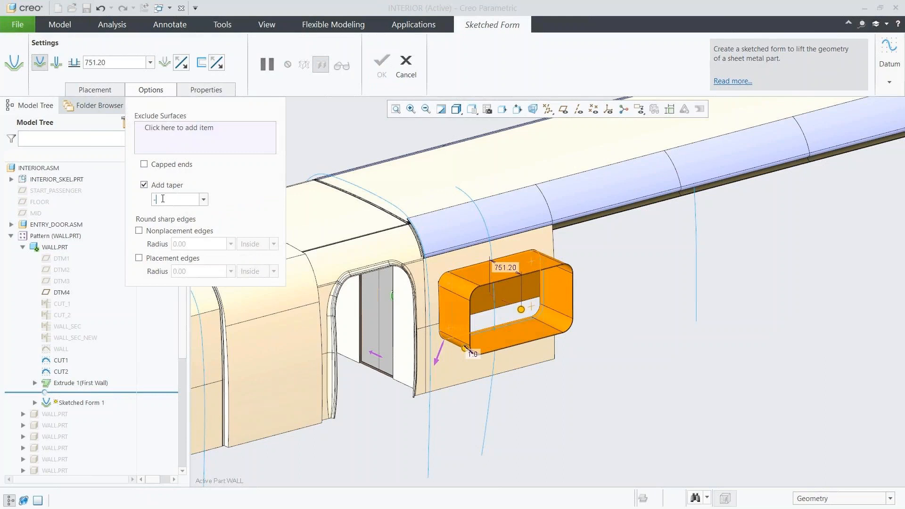
key("Return")
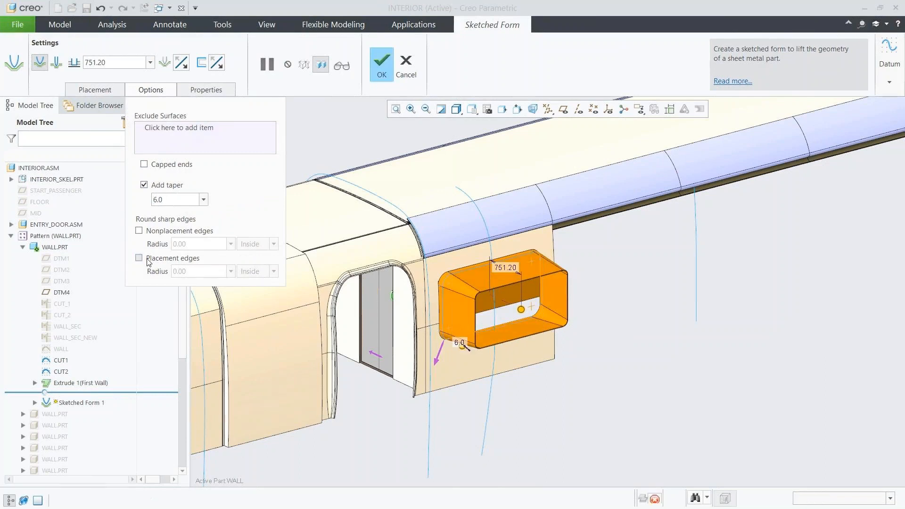
Step: Round the form's placement edges with an inside radius of 50 and complete the Sketched Form
left_click(139, 257)
double_click(203, 271)
type("50")
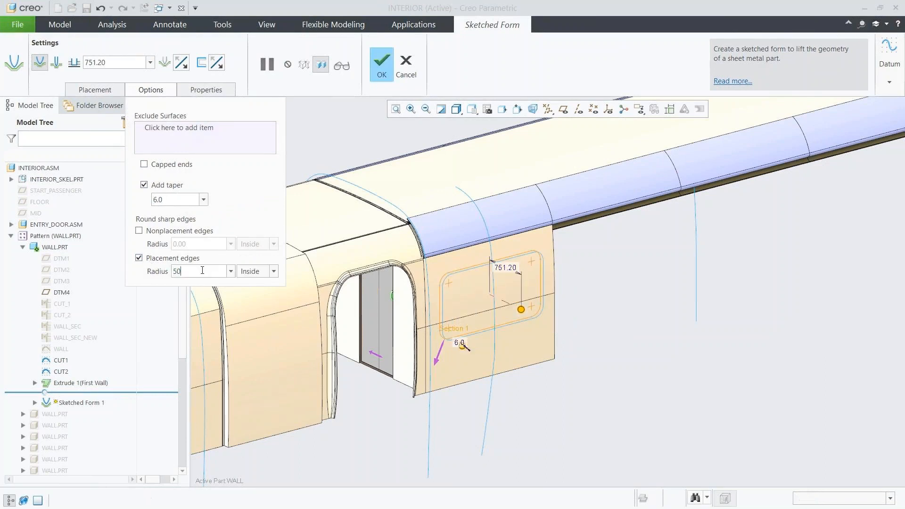
key("Return")
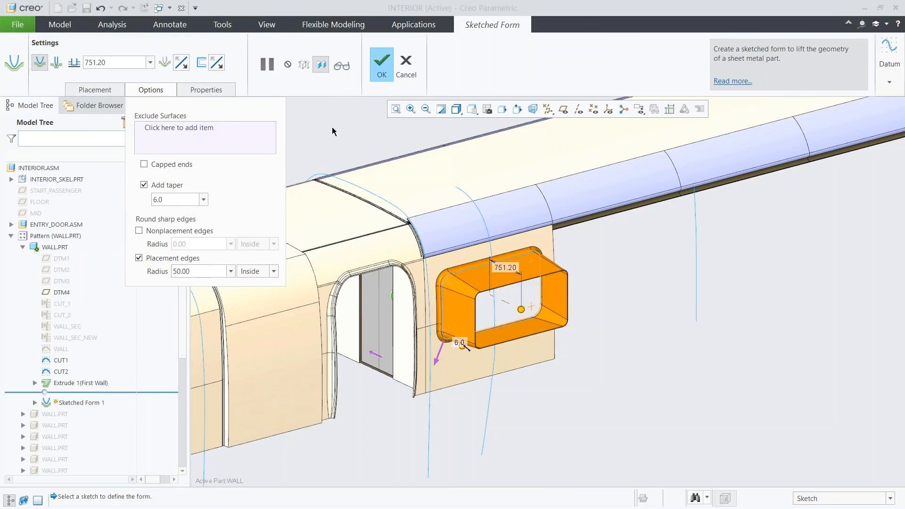
left_click(382, 70)
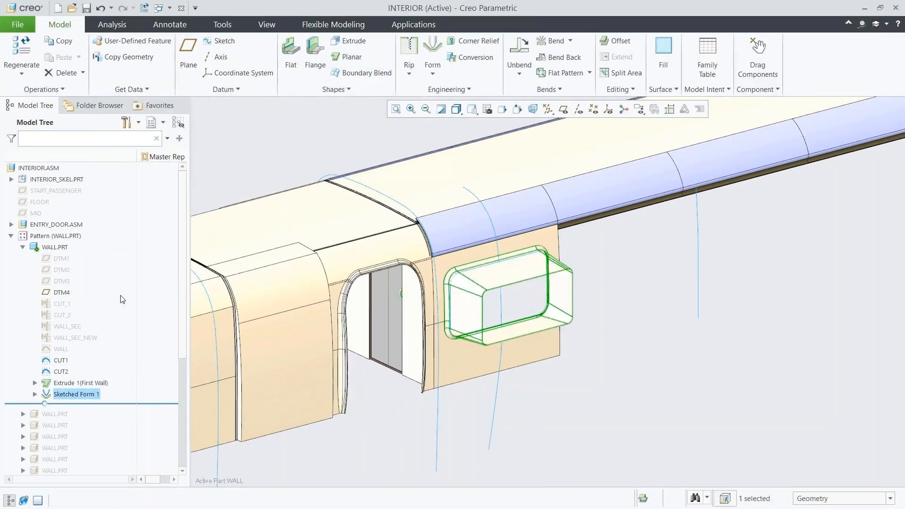
Step: Extrude the CUT2 sketch as a symmetric solid material removal, flipping the removal side to trim the protruding window form
left_click(57, 372)
left_click(62, 321)
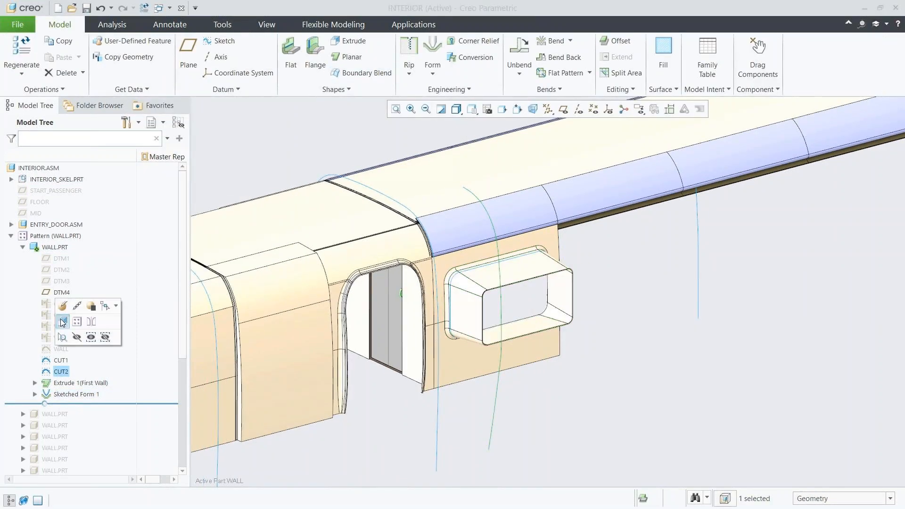
left_click(49, 54)
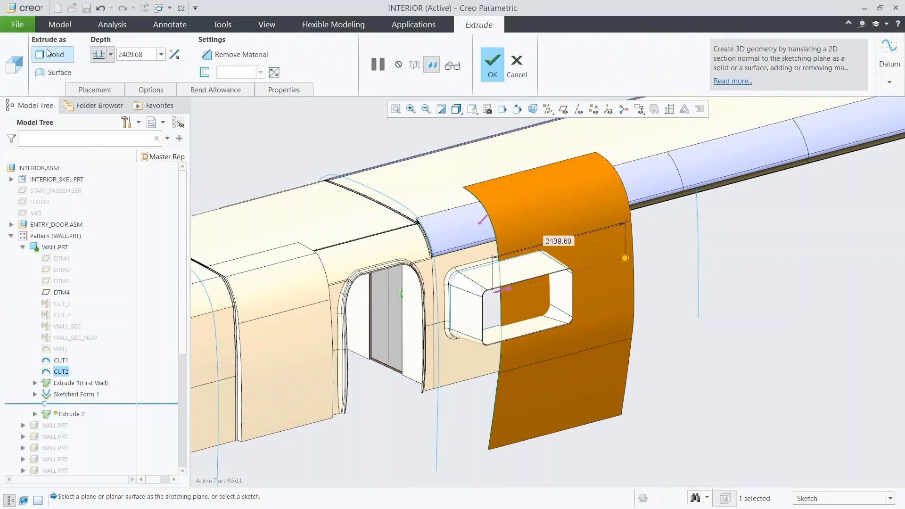
left_click(111, 55)
left_click(99, 79)
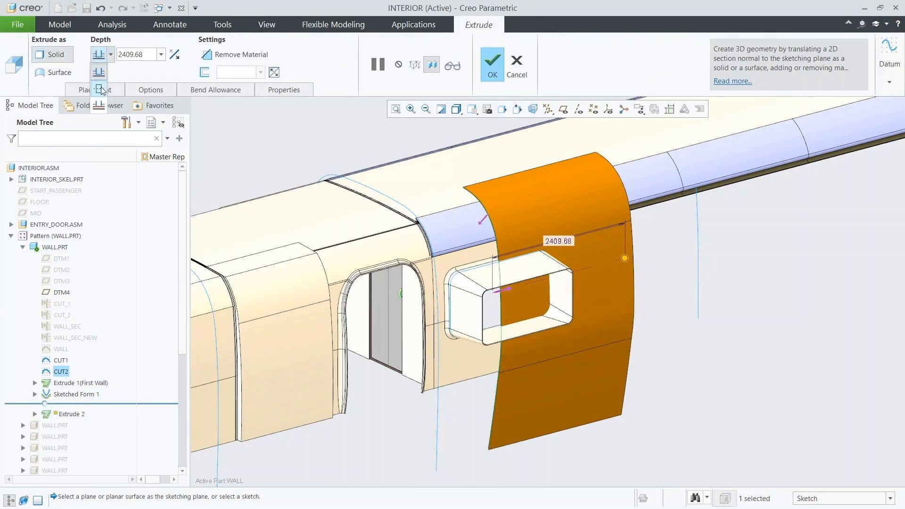
left_click(207, 54)
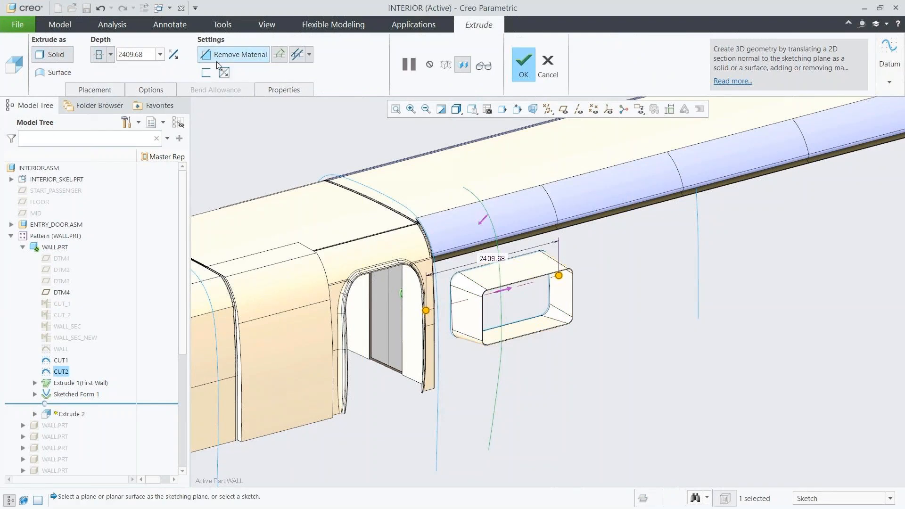
left_click(224, 73)
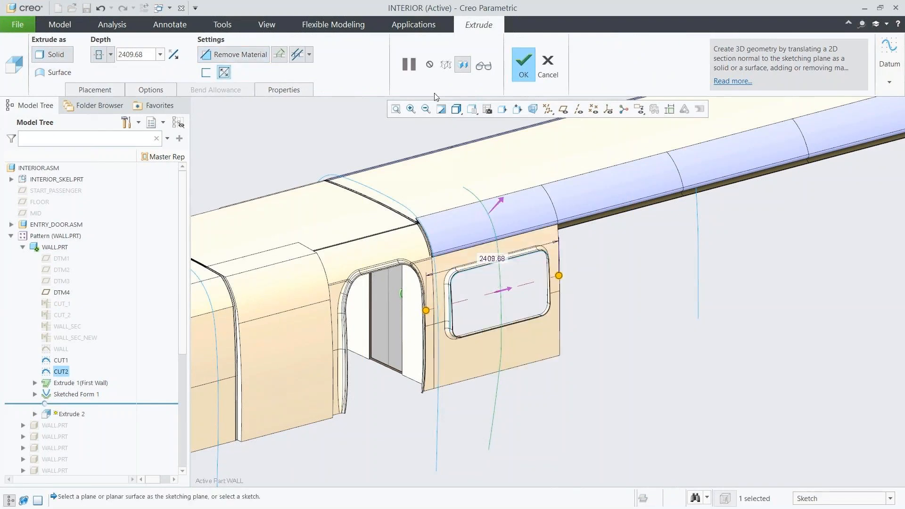
left_click(522, 69)
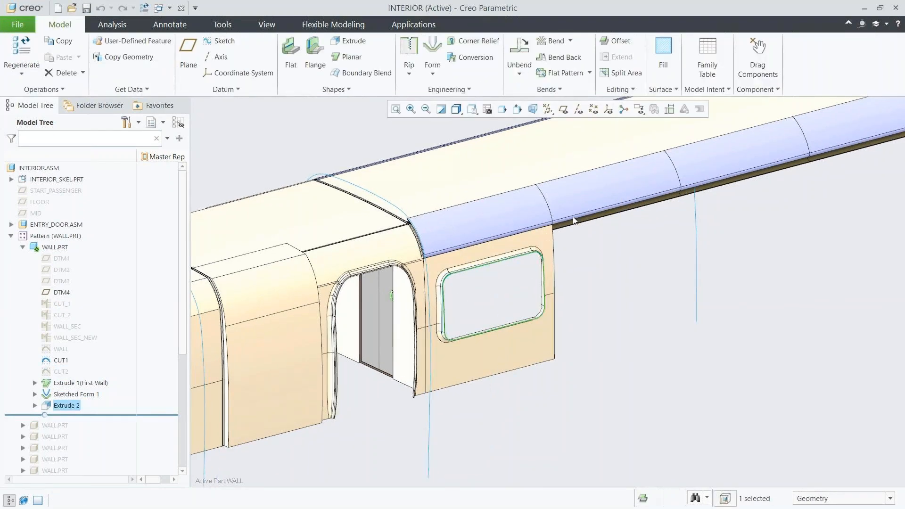
Step: Reactivate the INTERIOR assembly and show the other six WALL.PRT members of the first wall pattern
left_click(590, 257)
key("ctrl+a")
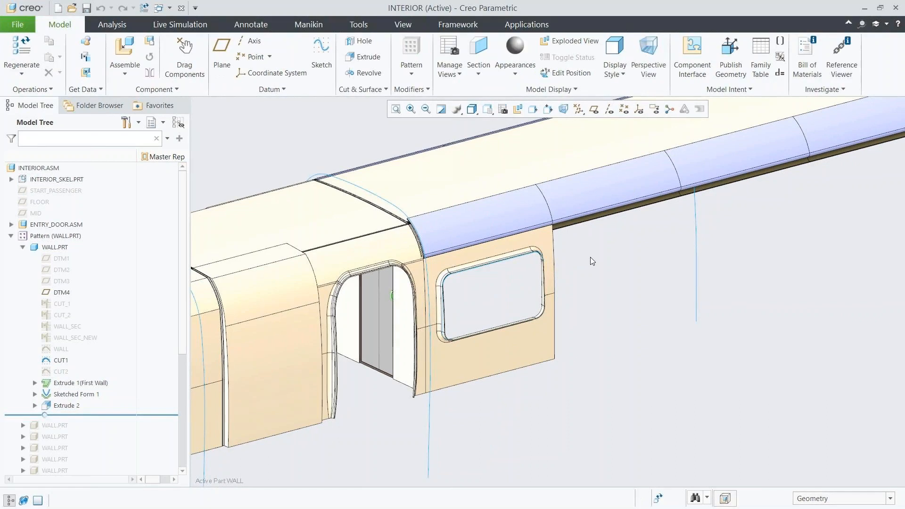
key("v")
key("2")
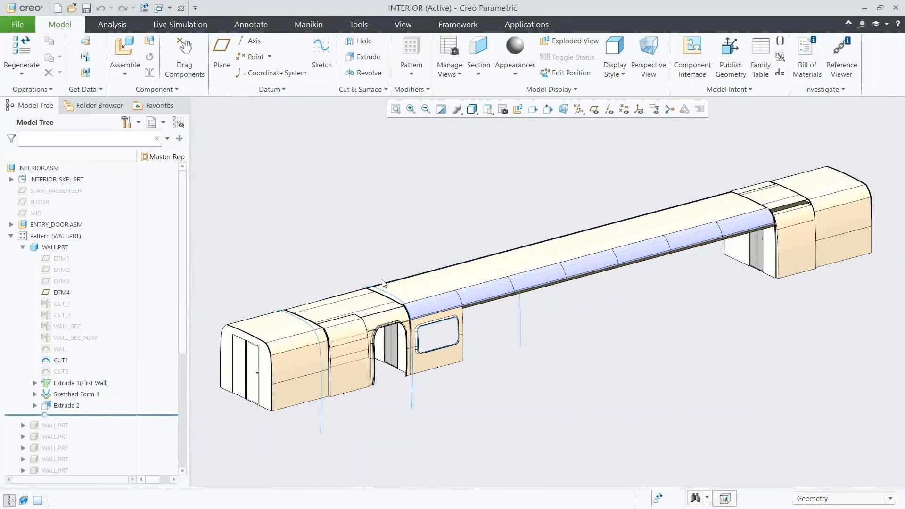
left_click(23, 247)
left_click(55, 258)
left_click(51, 313, "shift")
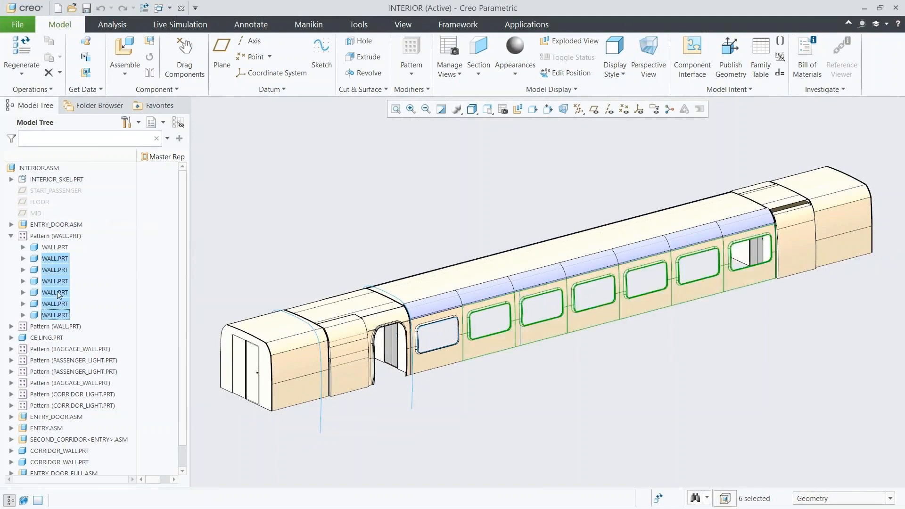
Step: Show all seven hidden WALL.PRT members of the second wall pattern and clear the selection
left_click(11, 326)
left_click(46, 337)
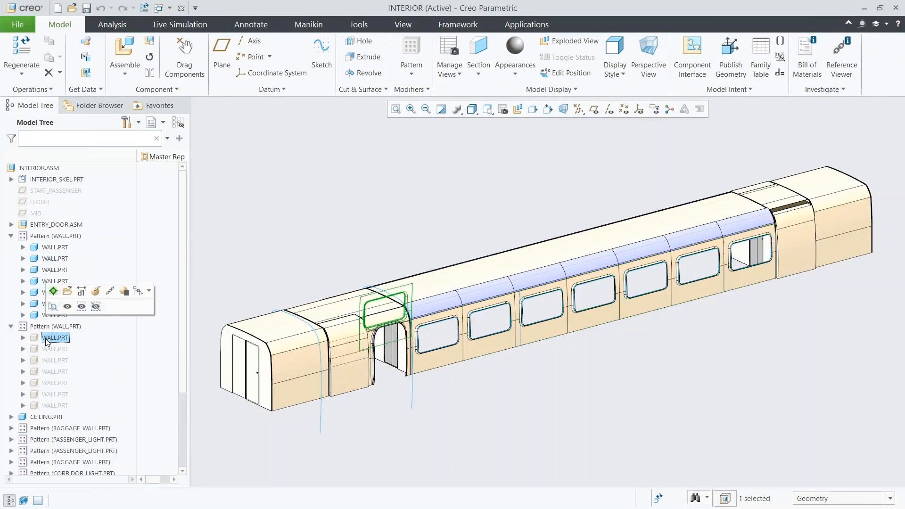
left_click(48, 406, "shift")
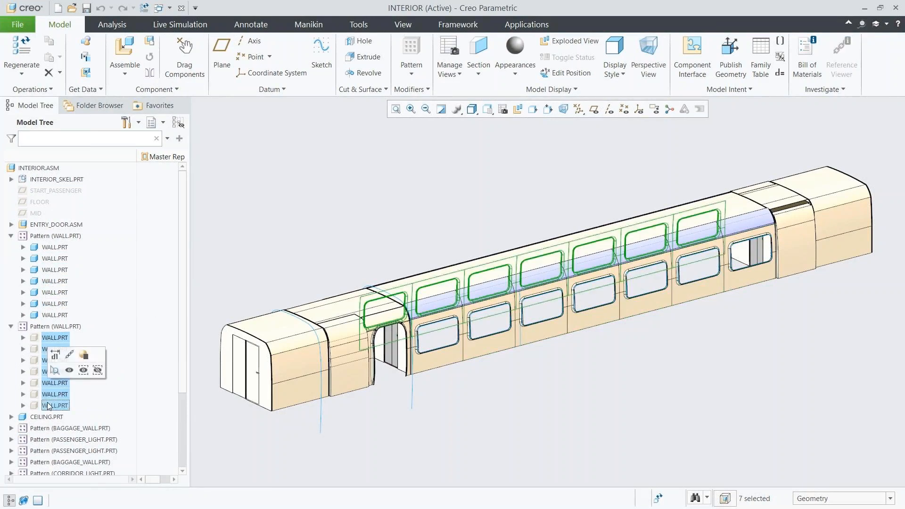
left_click(68, 371)
left_click(215, 423)
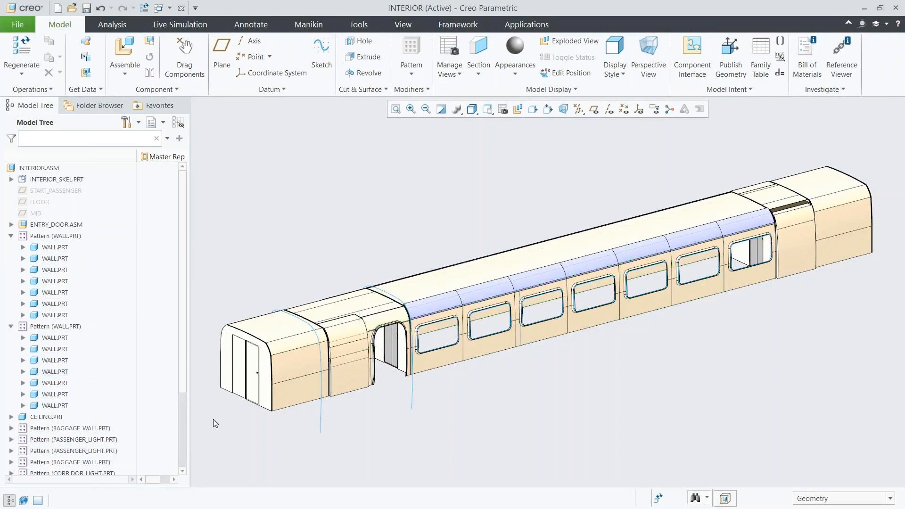
Step: Regenerate the INTERIOR assembly with its current input values and save it before returning to TRAIN
key("ctrl+g")
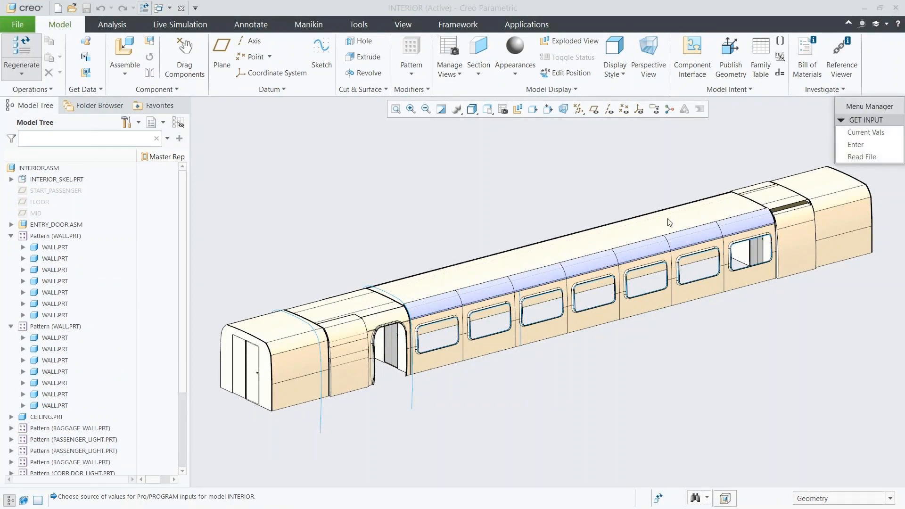
left_click(856, 133)
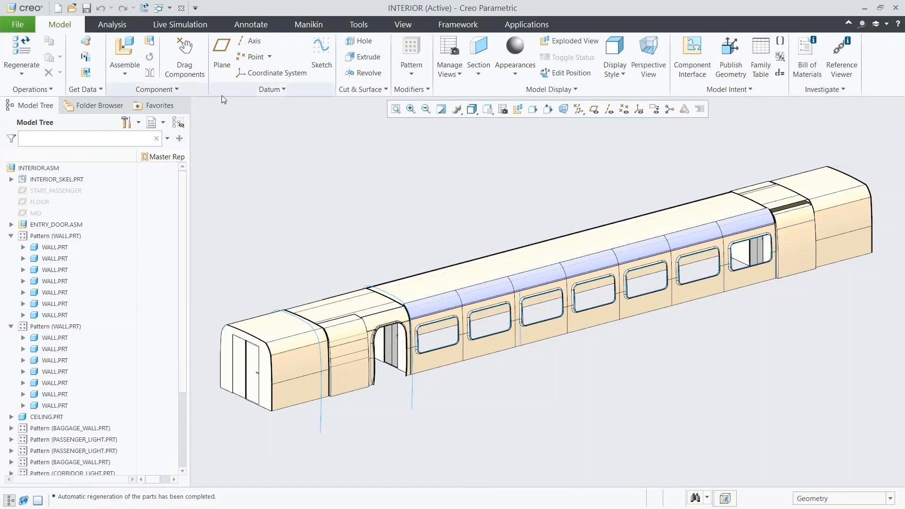
left_click(86, 8)
left_click(181, 8)
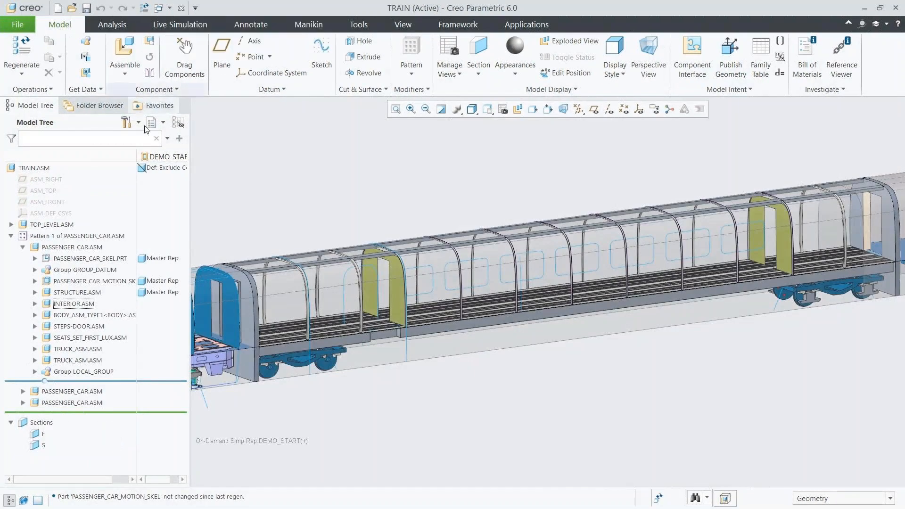
Step: Set the representation of INTERIOR.ASM in the train assembly to Master
left_click(79, 304)
right_click(78, 304)
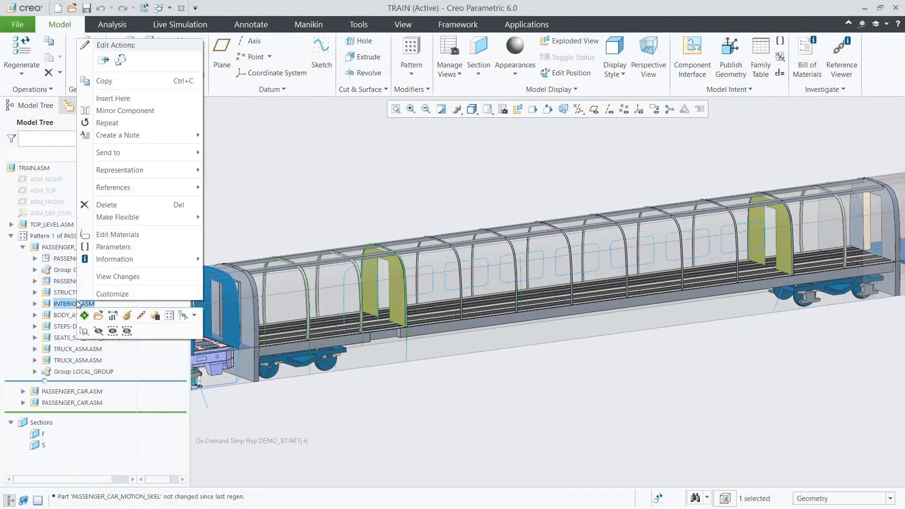
mouse_move(146, 169)
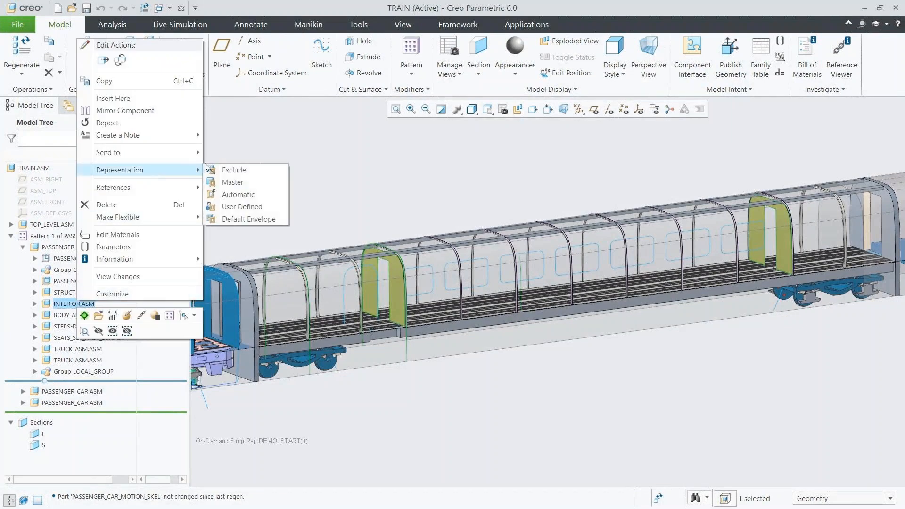
left_click(226, 181)
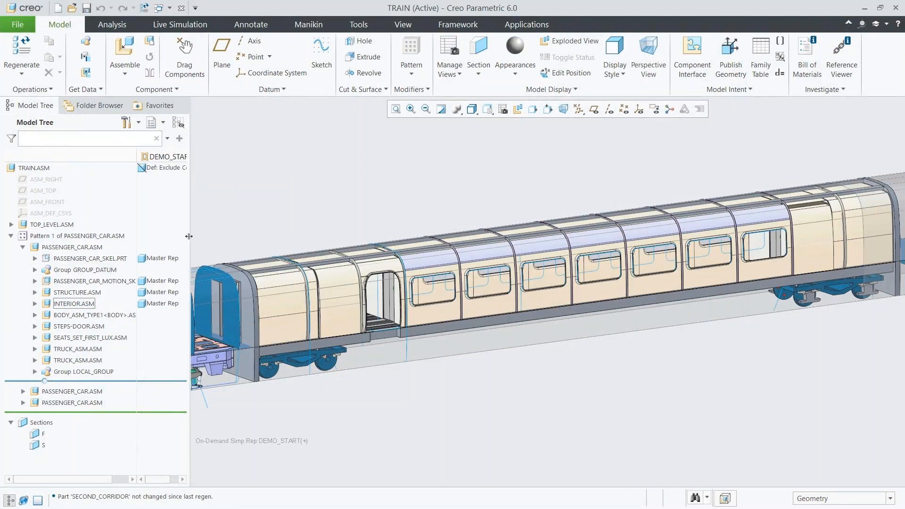
Step: Open STEPS-DOOR.ASM from the passenger car in its Master Rep
left_click(79, 326)
left_click(114, 282)
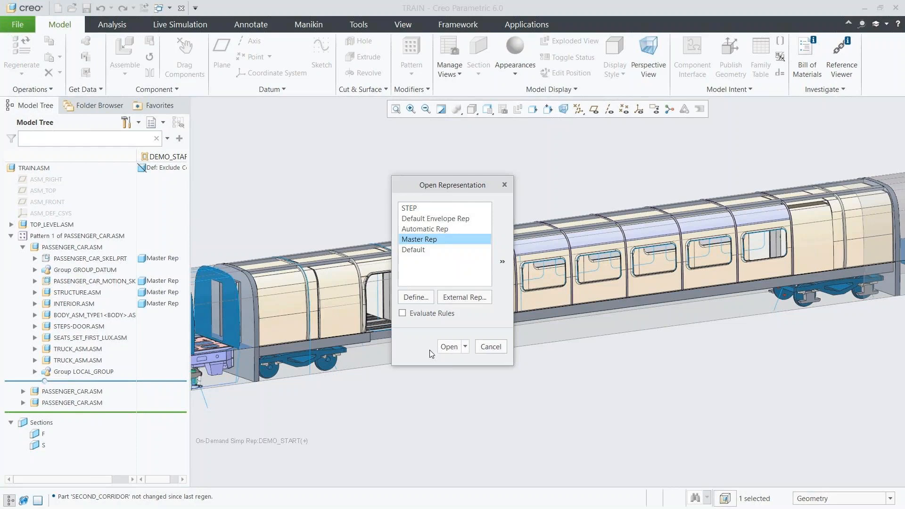
left_click(448, 346)
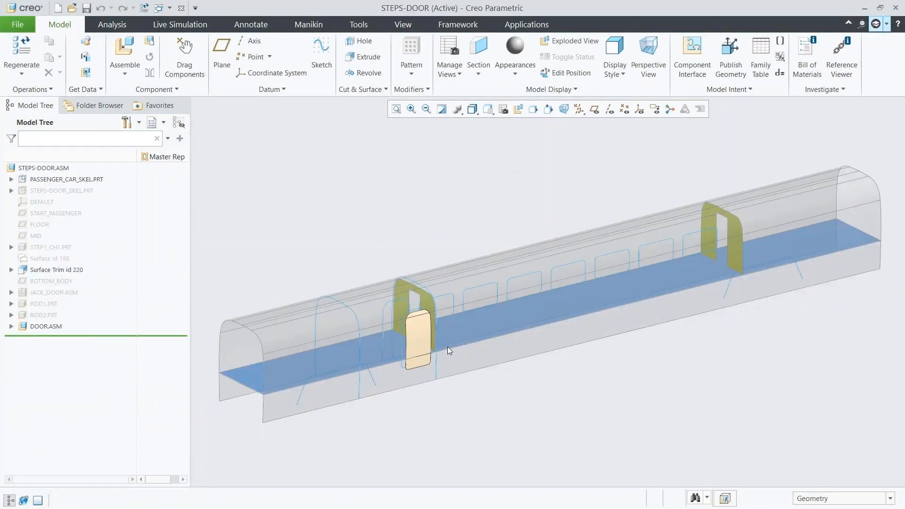
Step: Show the hidden STEPS-DOOR_SKEL.PRT and update its SHRINKWRAP_STRUCTURE feature, allowing recalculation of the contributing surfaces
left_click(61, 190)
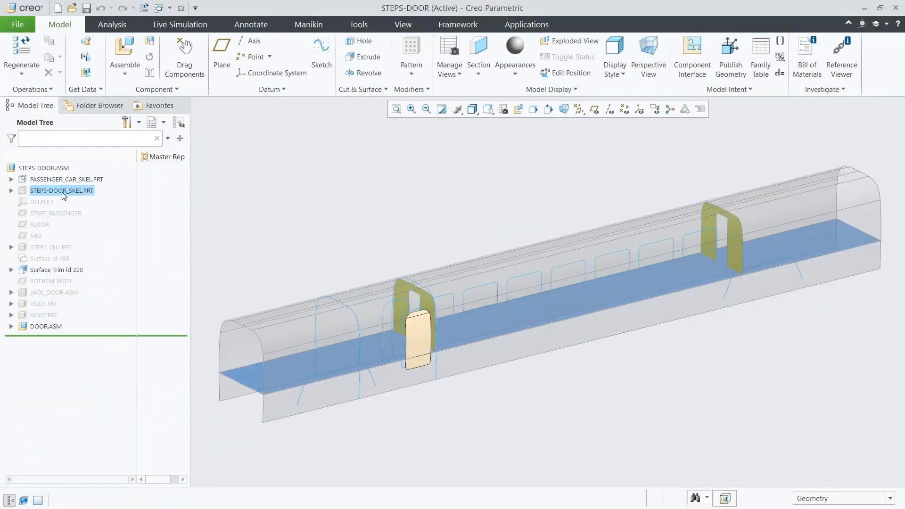
left_click(84, 161)
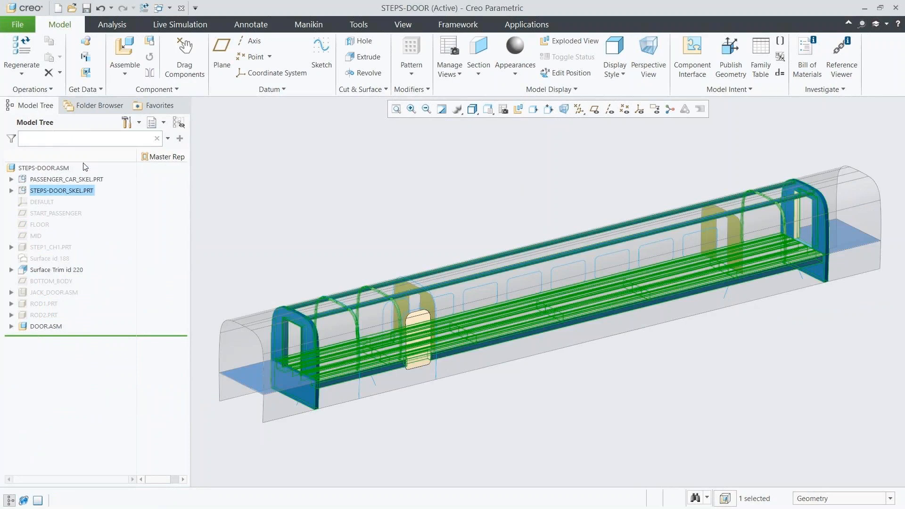
left_click(12, 190)
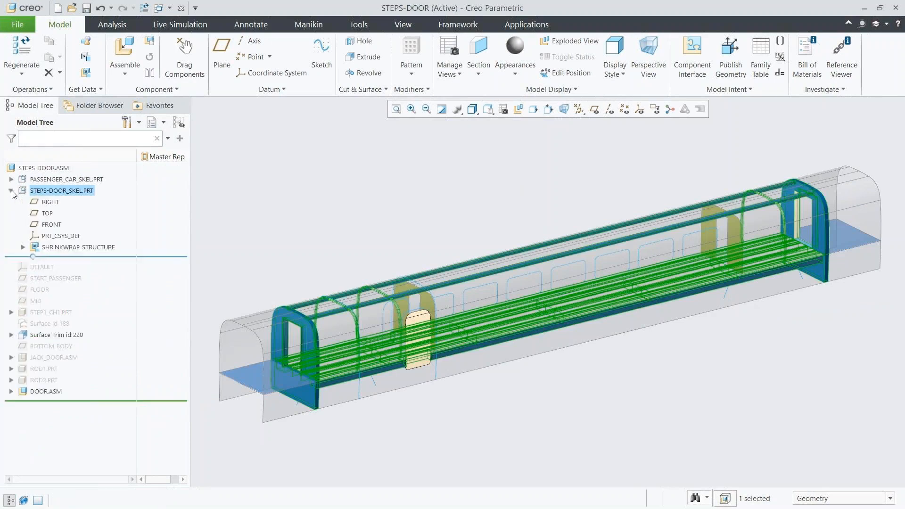
right_click(64, 247)
left_click(78, 251)
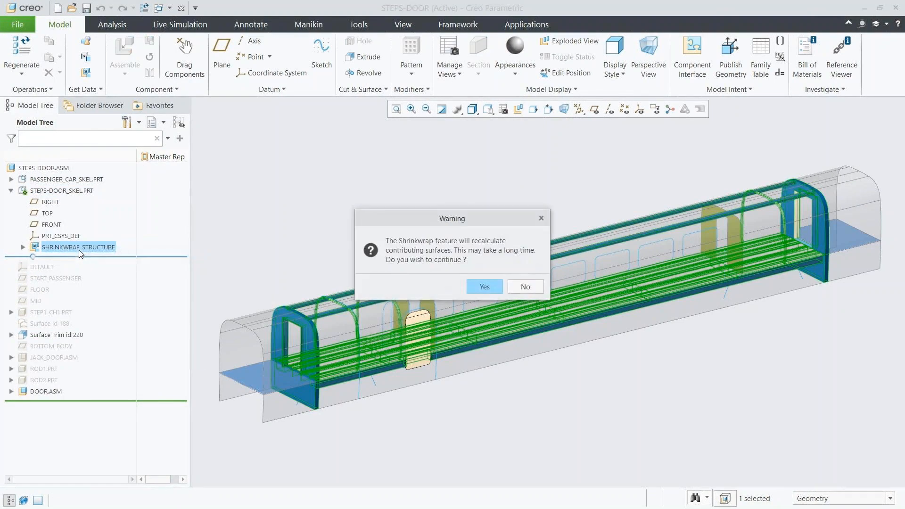
left_click(474, 288)
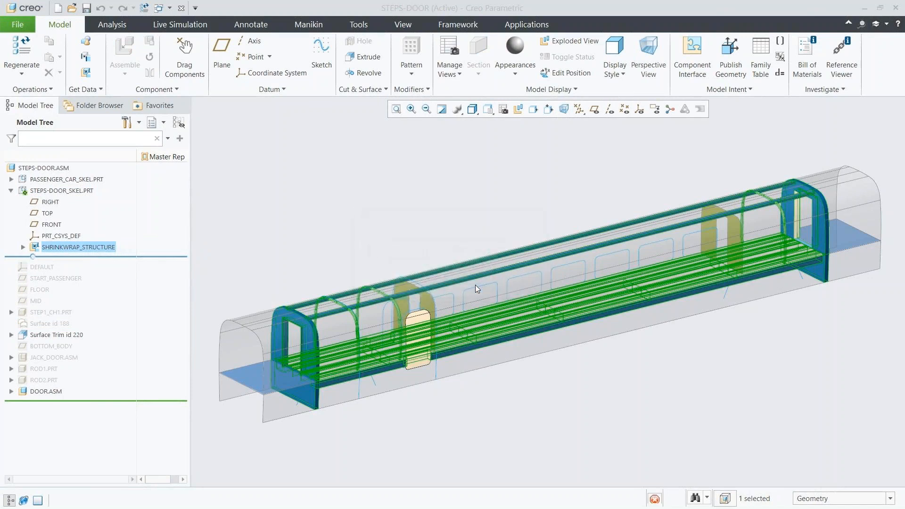
left_click(544, 292)
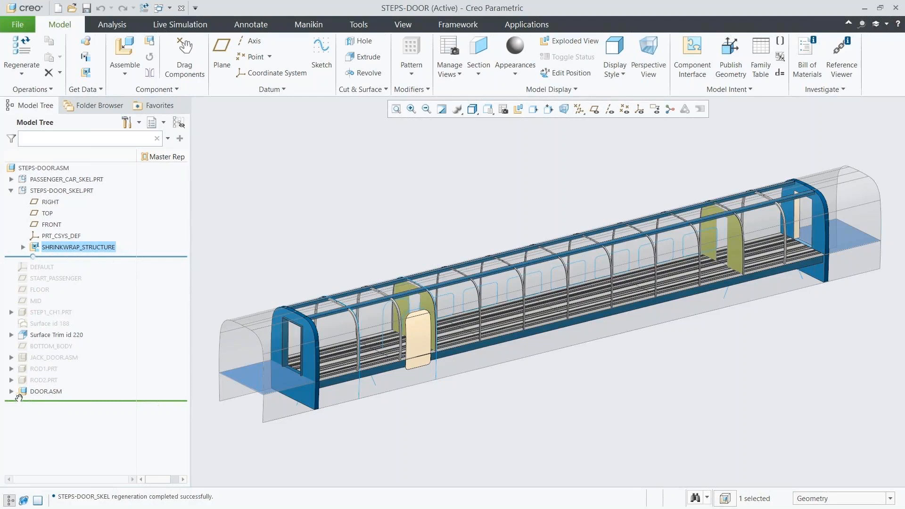
Step: Expand DOOR.ASM down to the features of DOOR_INT.PRT and activate that part
left_click(11, 391)
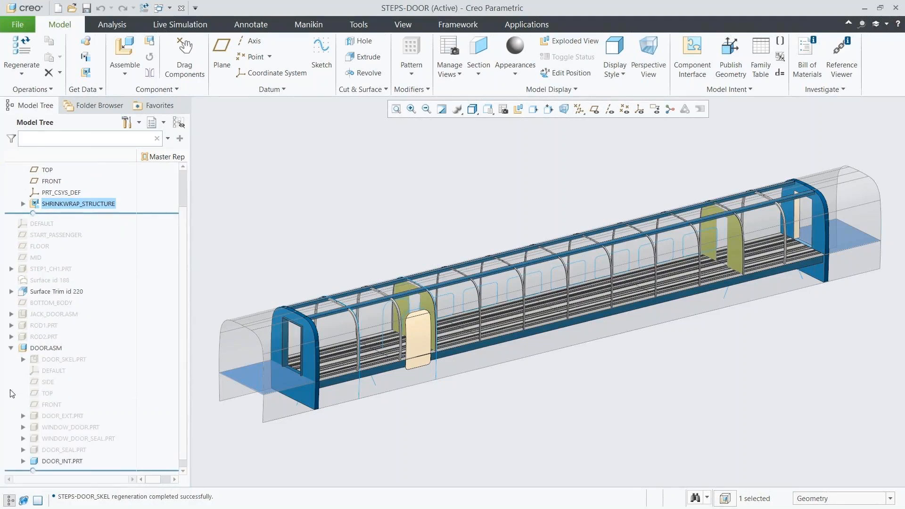
left_click(24, 461)
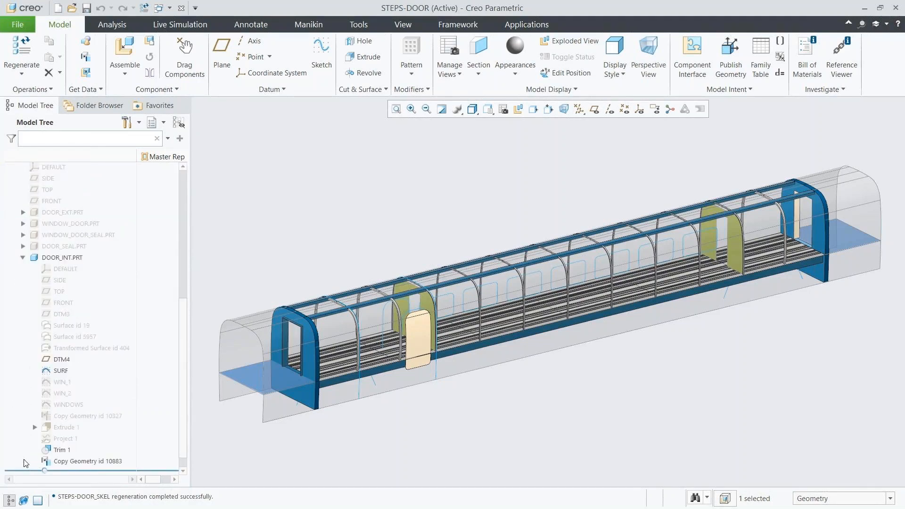
left_click(61, 258)
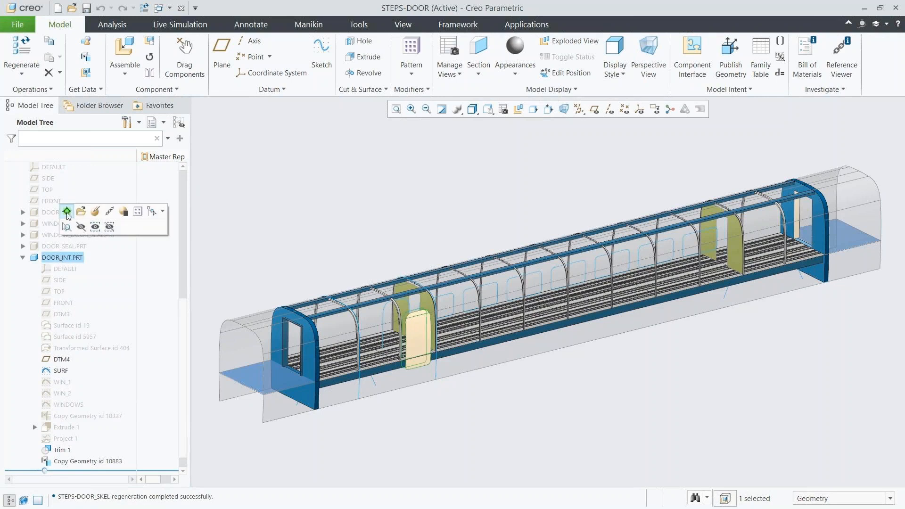
left_click(66, 212)
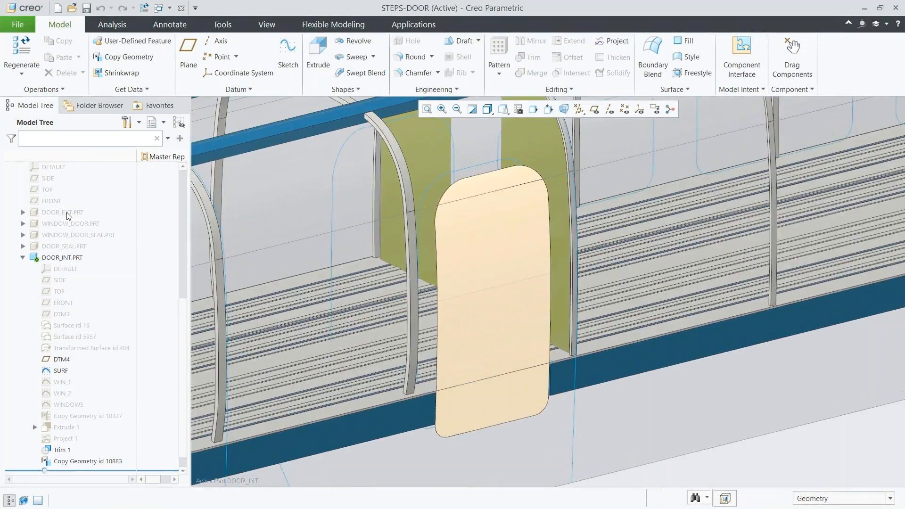
Step: Set the update control of Copy Geometry id 10883 in DOOR_INT.PRT to Manual Update with Notification
left_click(79, 461)
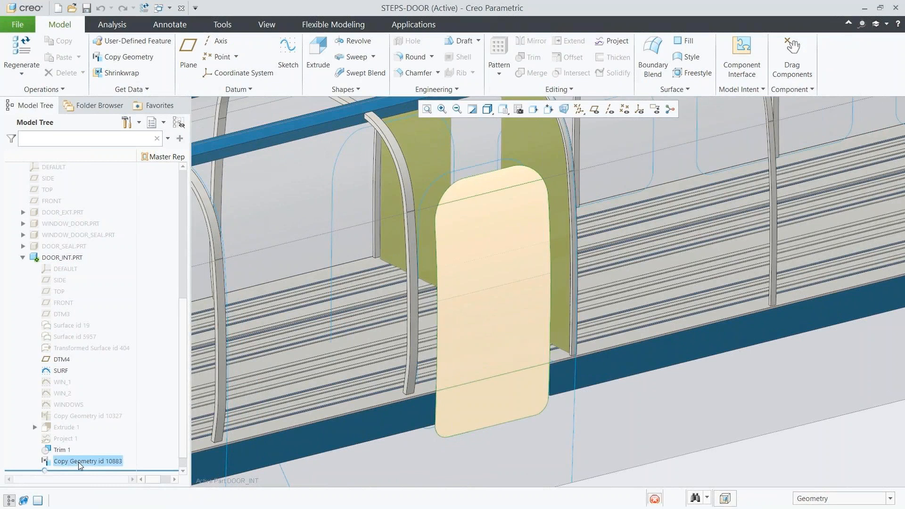
right_click(79, 462)
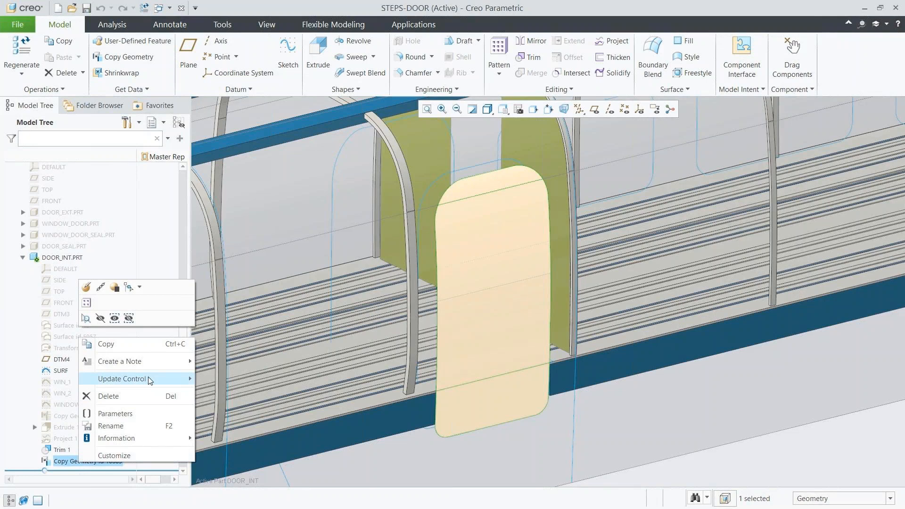
mouse_move(150, 380)
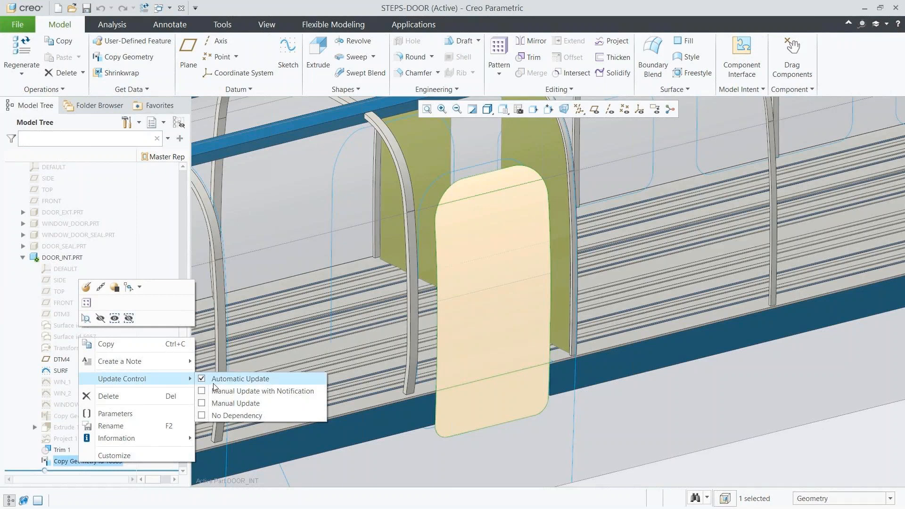
left_click(217, 392)
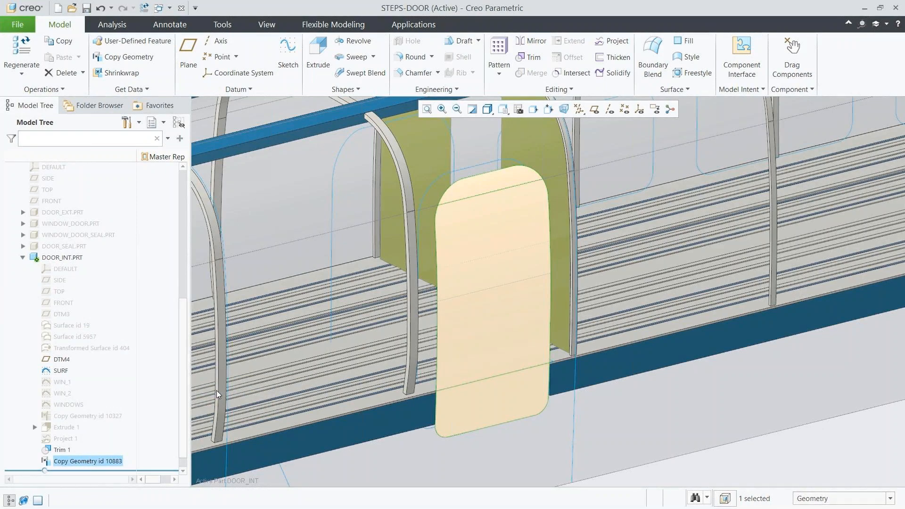
Step: Switch the selection filter to Quilt and thicken the interior door quilt into solid material, flipping the thickness toward the car's inside
left_click(804, 500)
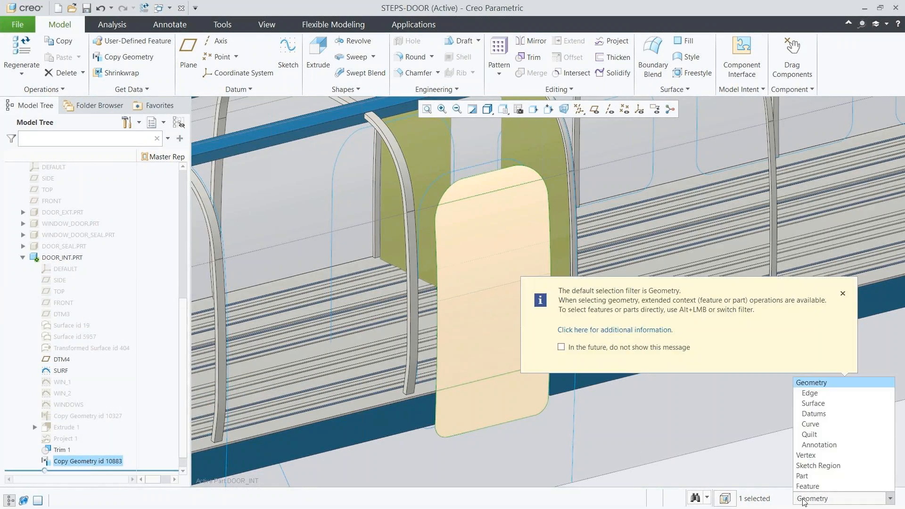
left_click(814, 434)
left_click(675, 348)
left_click(842, 293)
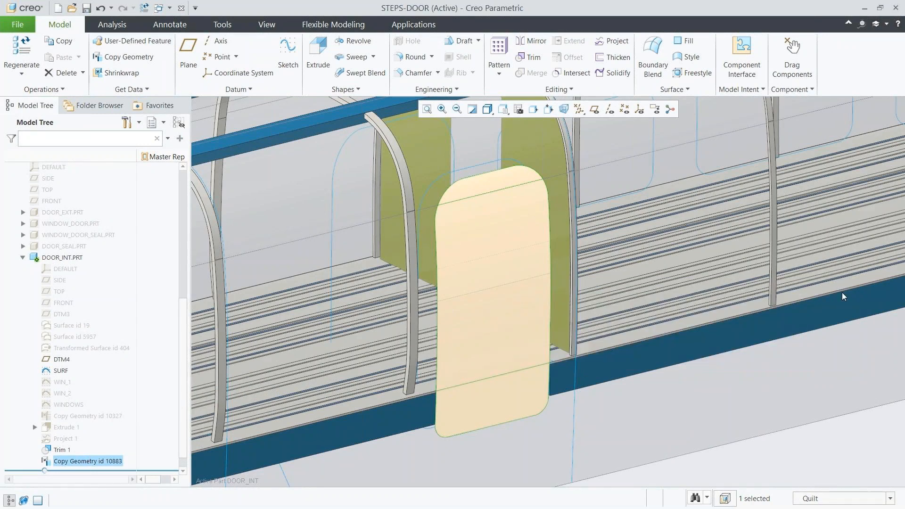
left_click(507, 318)
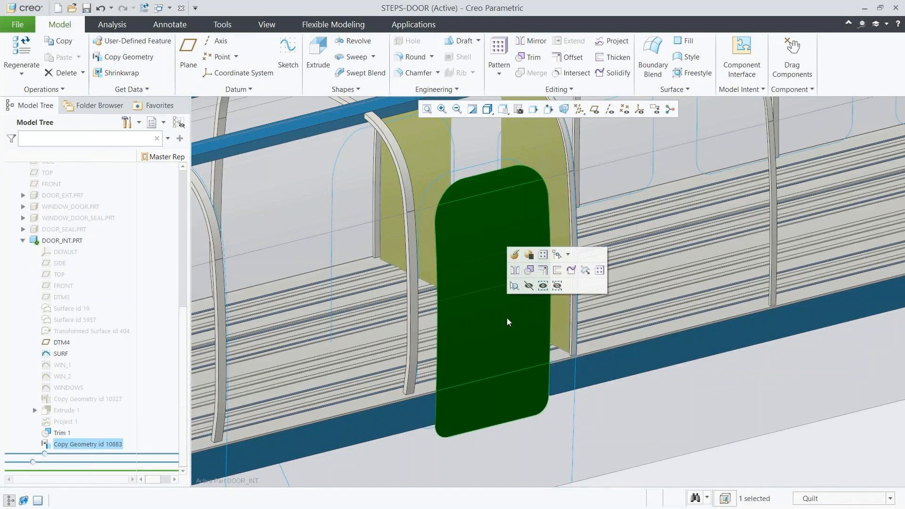
left_click(556, 271)
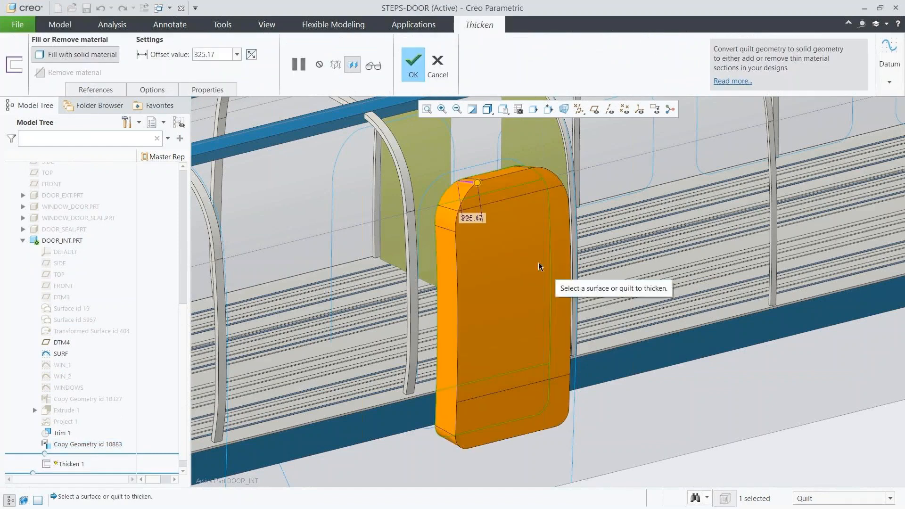
left_click(468, 182)
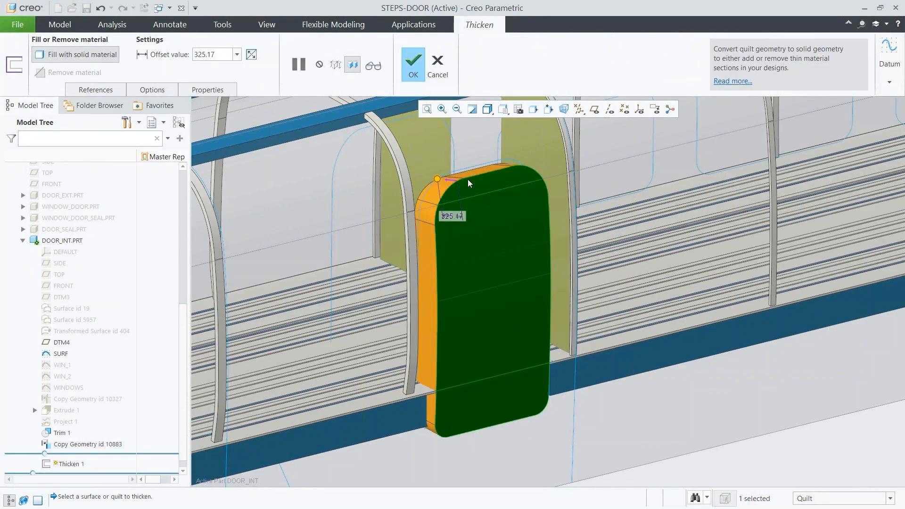
middle_click(454, 214)
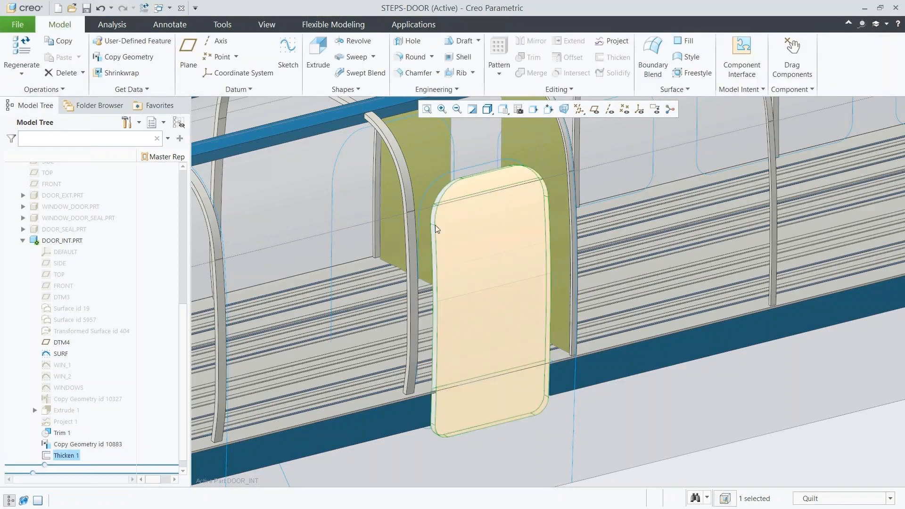
Step: Extrude the WINDOWS sketch with Remove Material to cut both window openings through the interior door
left_click(81, 387)
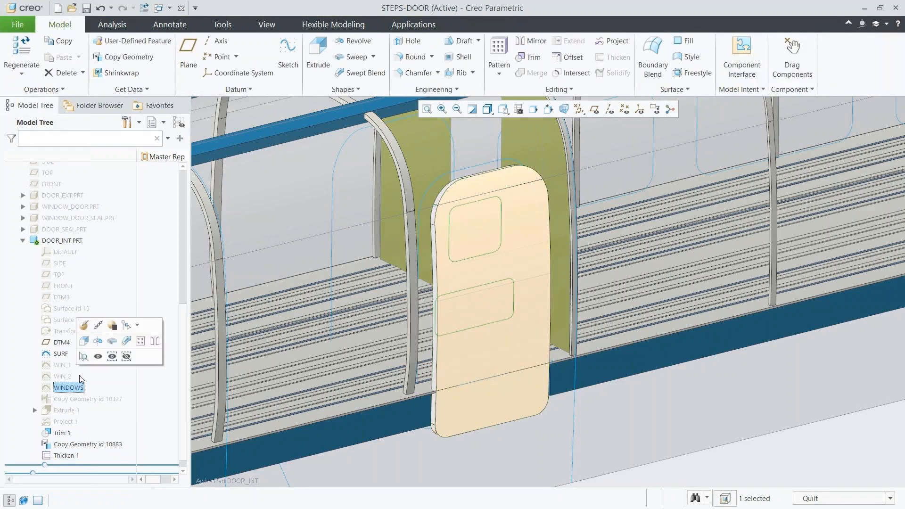
left_click(84, 341)
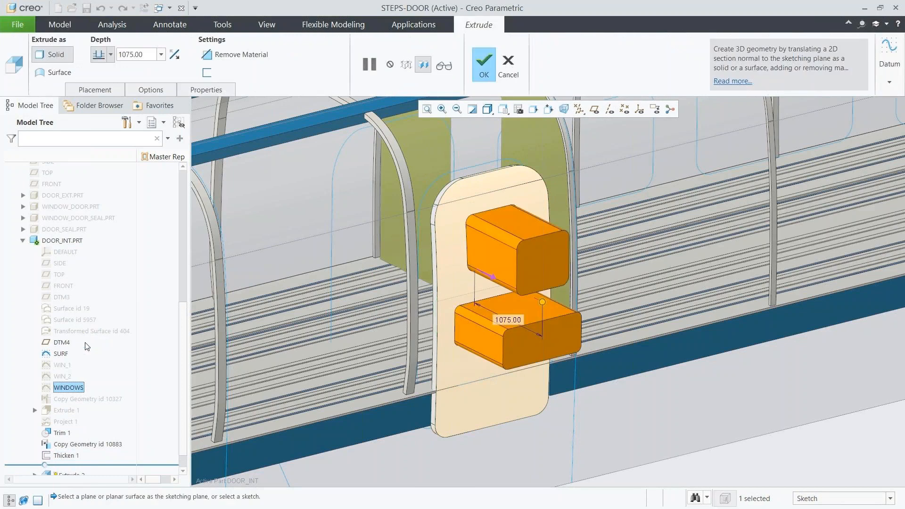
right_click(275, 378)
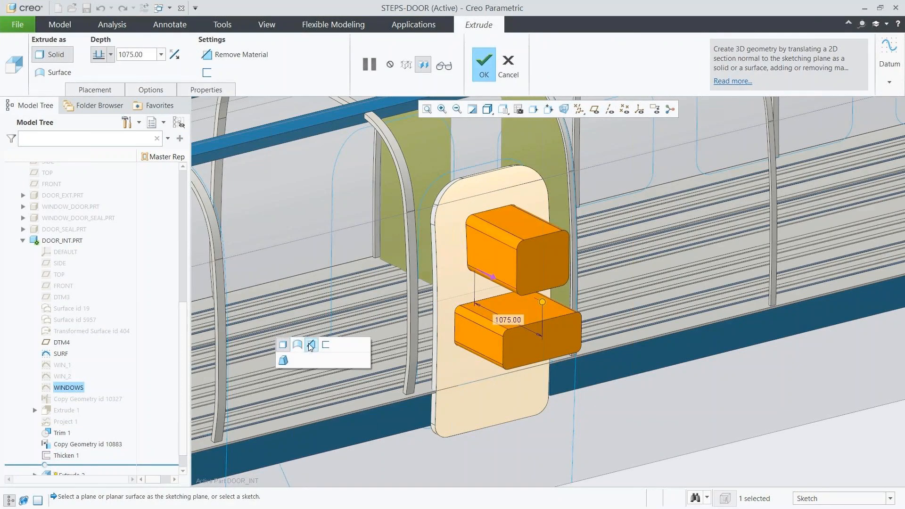
left_click(309, 344)
middle_click(308, 343)
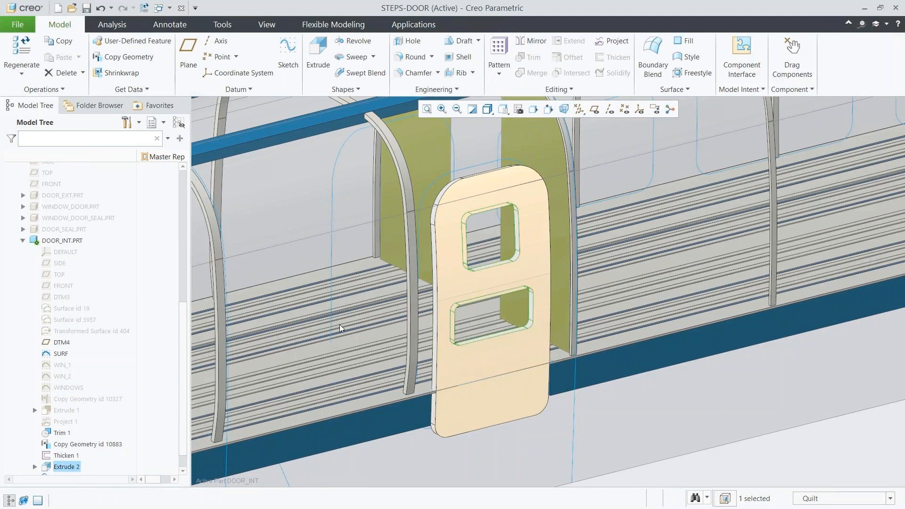
Step: Shell the interior door with a wall thickness of 3, removing all three surfaces of its broad visible face
left_click(456, 57)
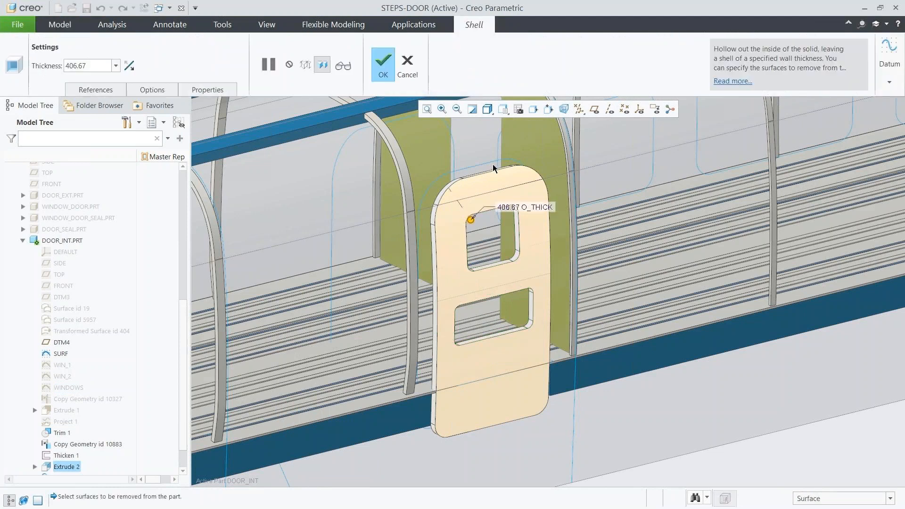
left_click(495, 183)
left_click(483, 283, "ctrl")
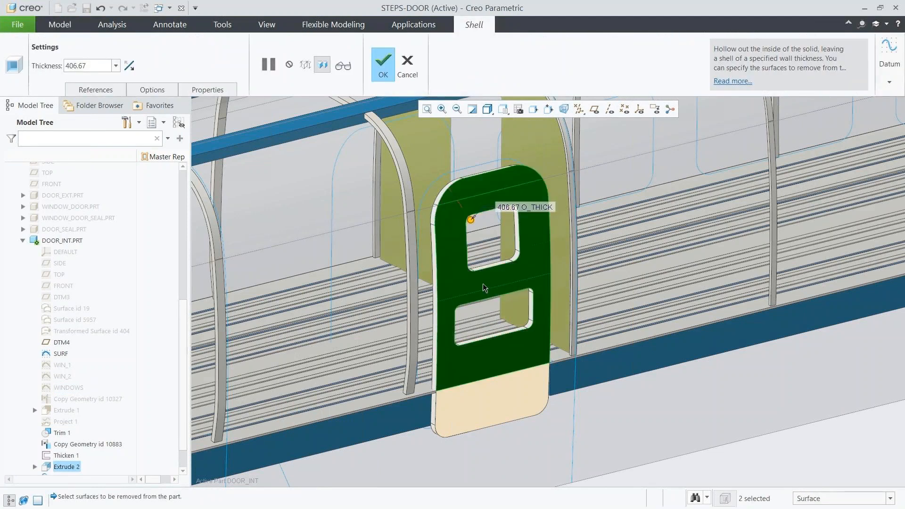
left_click(471, 399, "ctrl")
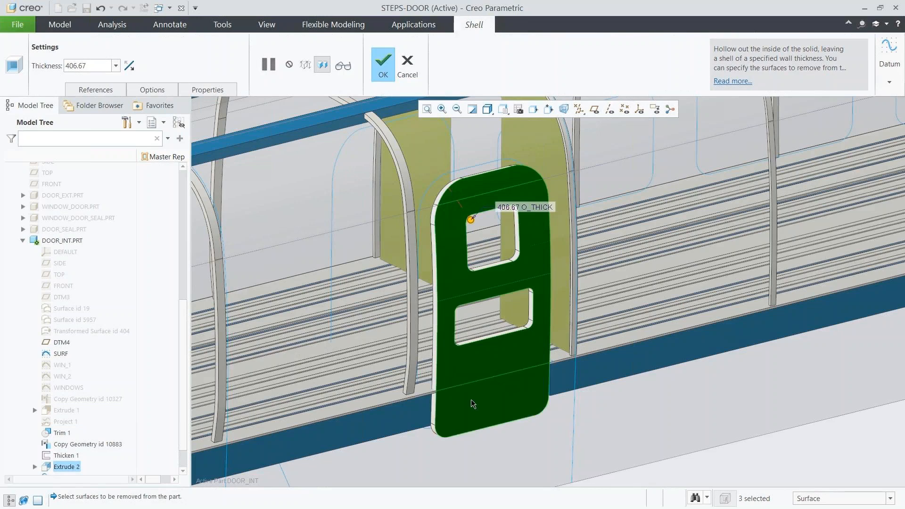
double_click(521, 206)
type("3")
key("Return")
middle_click(521, 206)
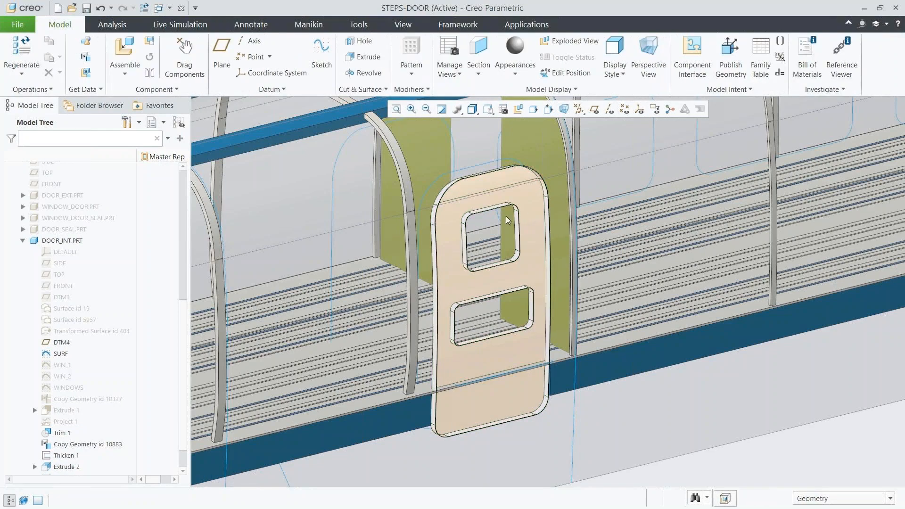
Step: Collapse DOOR_INT.PRT and show the hidden DOOR_EXT, WINDOW_DOOR, WINDOW_DOOR_SEAL and DOOR_SEAL parts, with the model in its default orientation
left_click(22, 241)
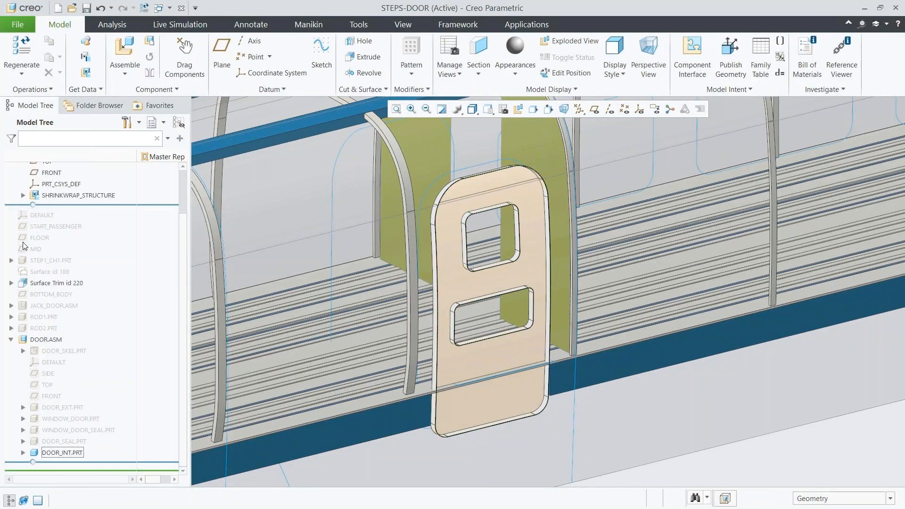
left_click(56, 407)
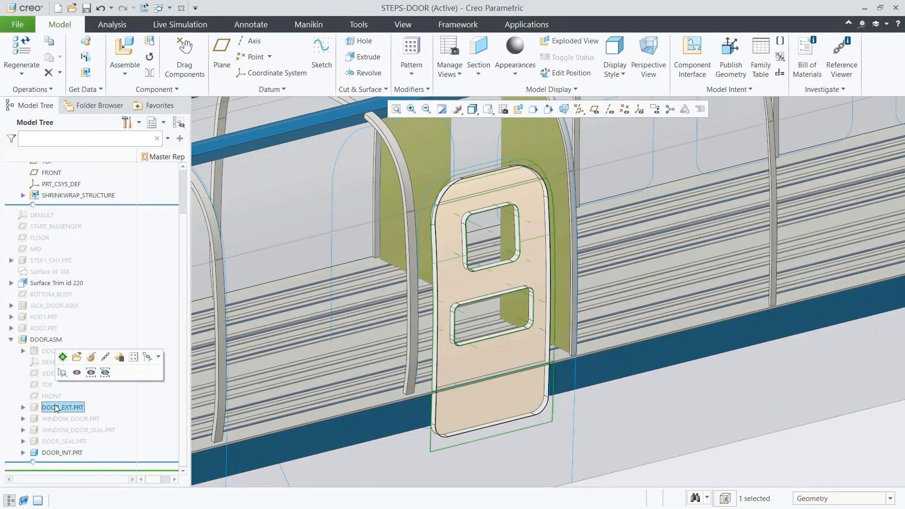
left_click(58, 442, "shift")
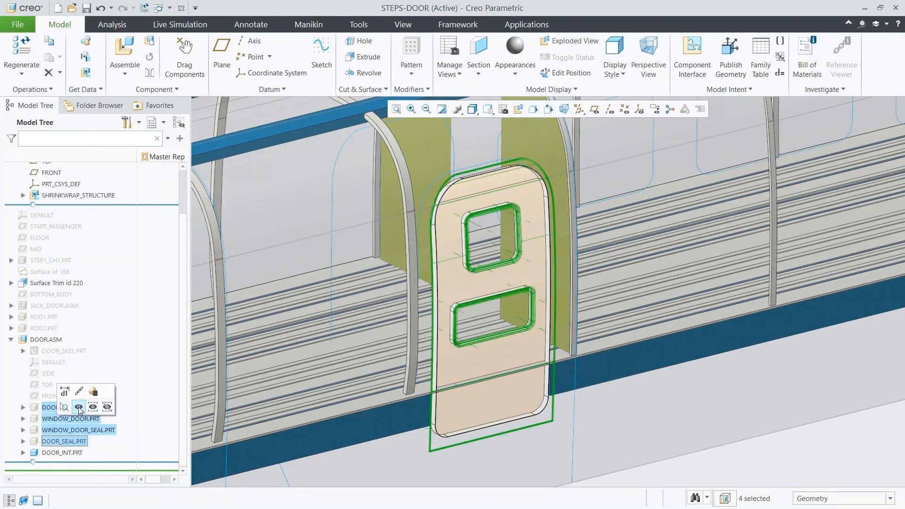
key("ctrl+d")
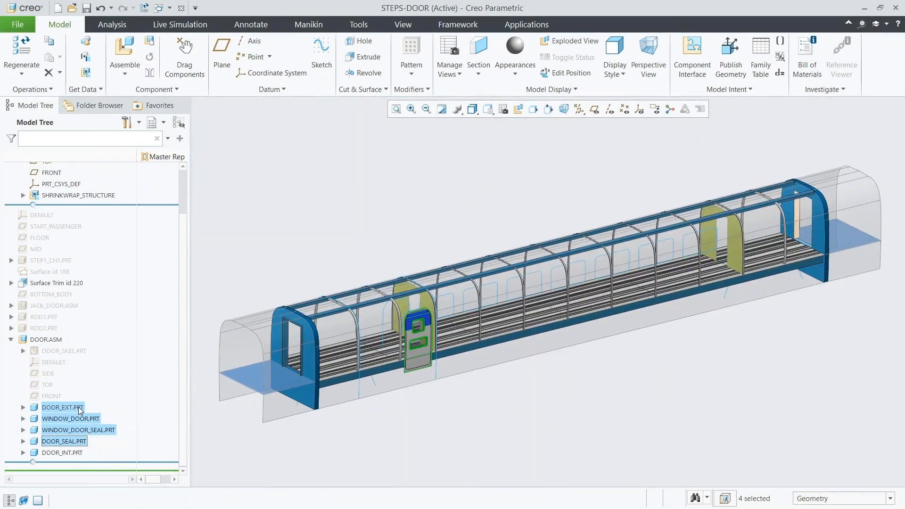
Step: Collapse and hide the skeleton STEPS-DOOR_SKEL.PRT
scroll(183, 312, "up", 3)
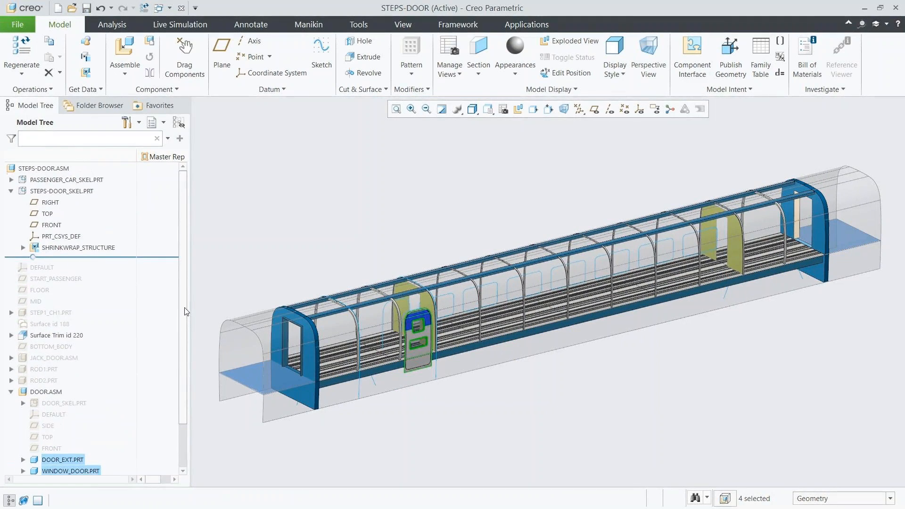
left_click(11, 190)
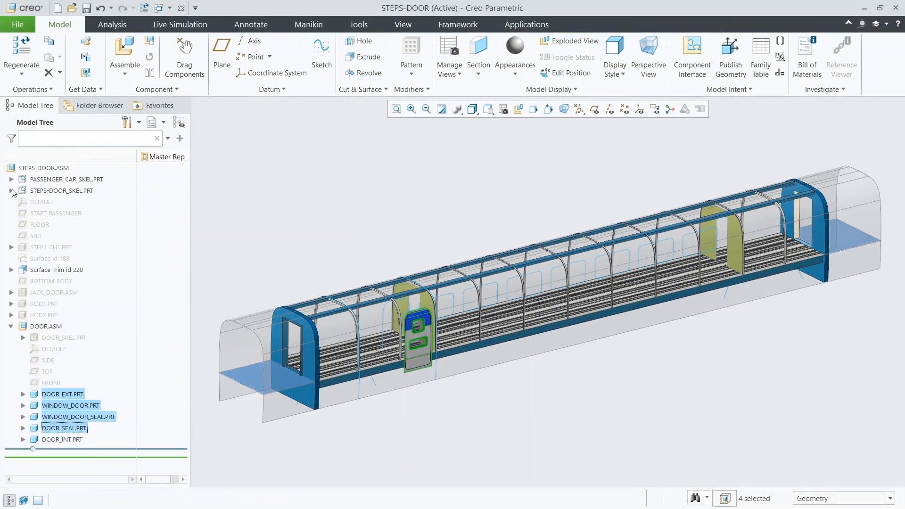
left_click(47, 190)
left_click(63, 157)
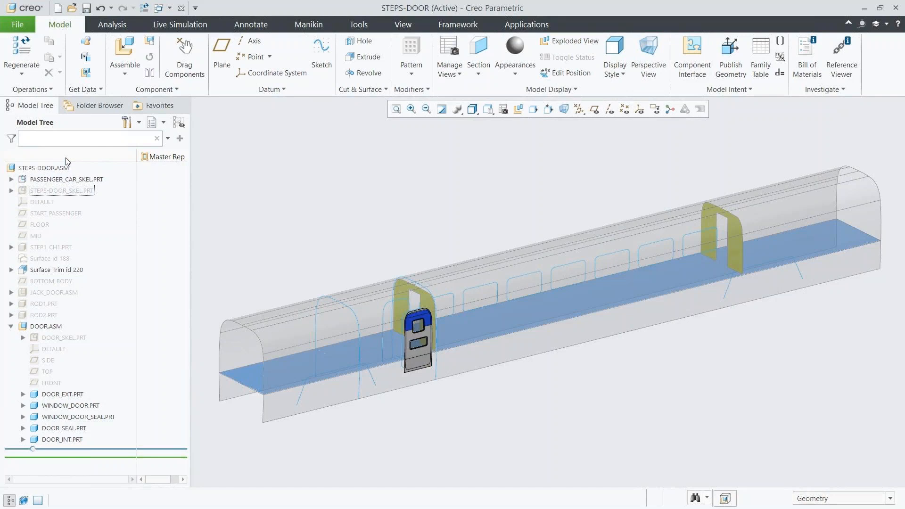
Step: Save the STEPS-DOOR assembly and close its window to return to TRAIN.ASM
left_click(86, 8)
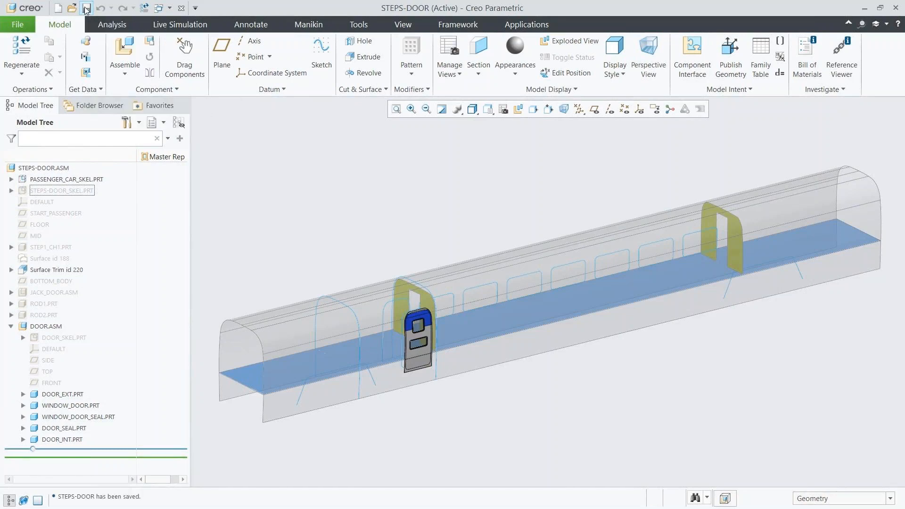
left_click(181, 8)
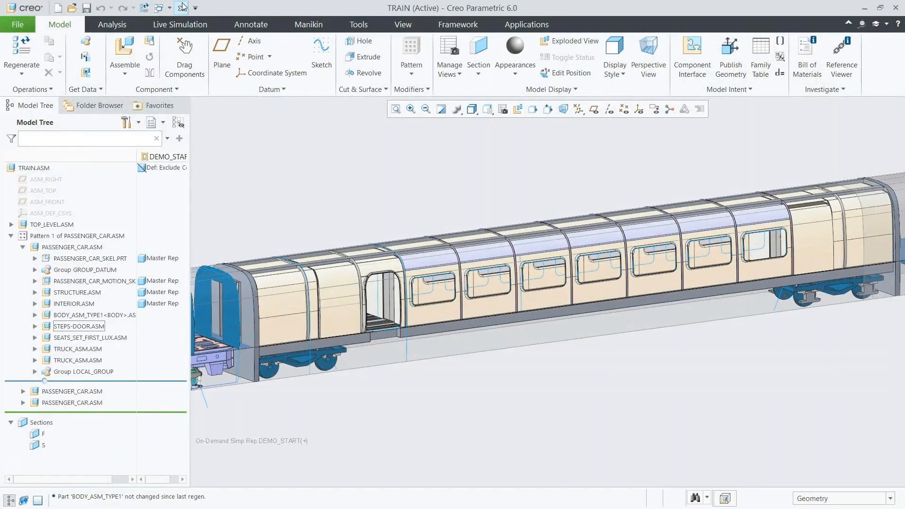
Step: Set STEPS-DOOR.ASM of the passenger car to the Master representation
left_click(84, 327)
right_click(84, 327)
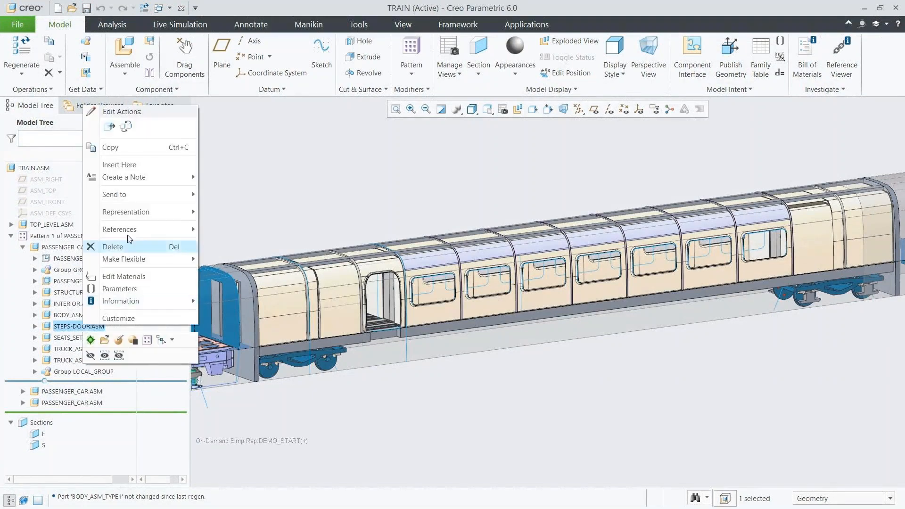
mouse_move(137, 213)
left_click(224, 225)
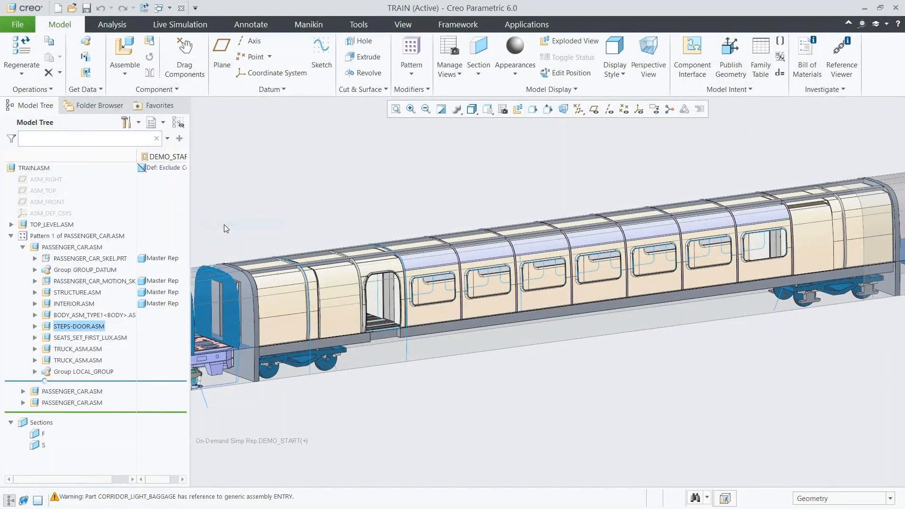
Step: Set SEATS_SET_FIRST_LUX.ASM and both TRUCK_ASM.ASM subassemblies to the Master representation
left_click(89, 337)
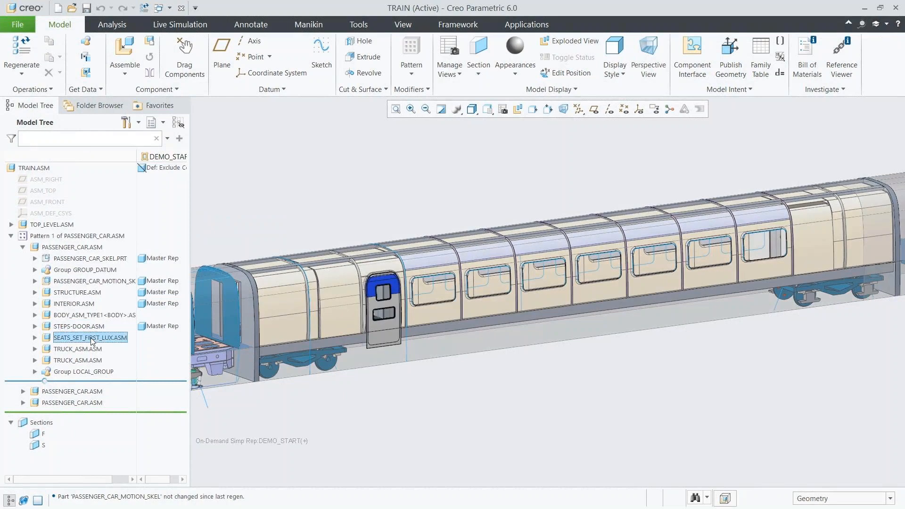
left_click(89, 360, "shift")
right_click(90, 360)
mouse_move(117, 419)
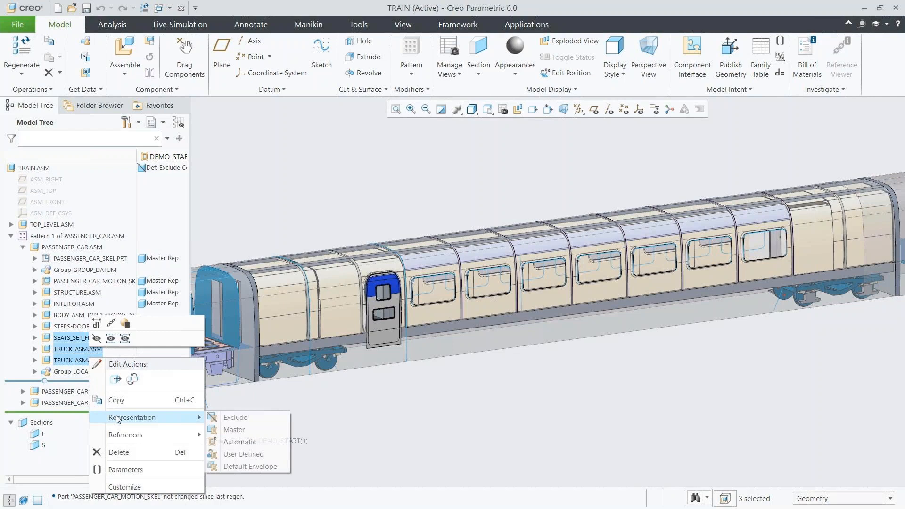
left_click(224, 428)
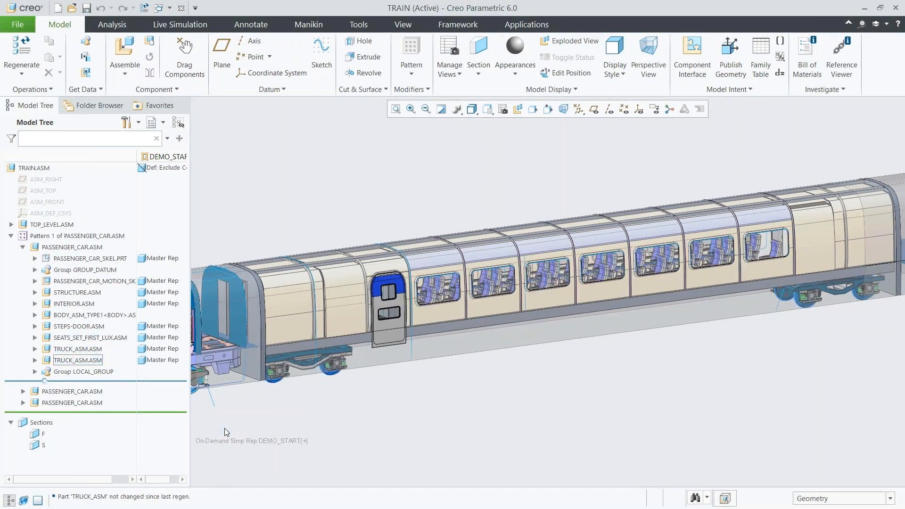
Step: Set the BODY_ASM_TYPE1 subassembly to the Master representation to load the car's outer body
left_click(83, 315)
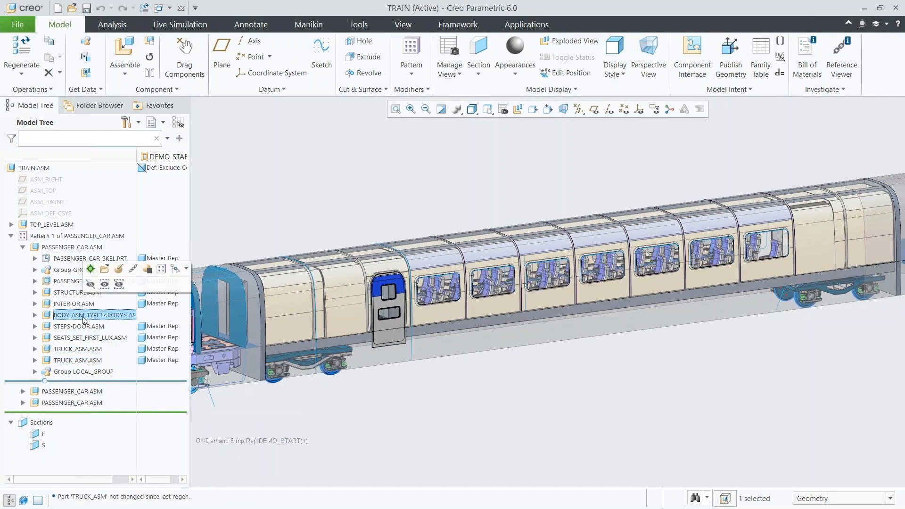
right_click(83, 316)
mouse_move(150, 203)
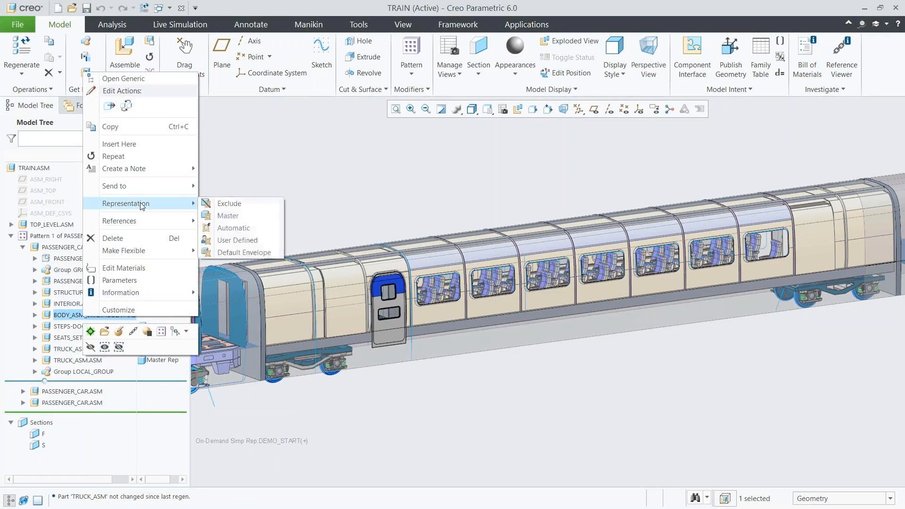
left_click(225, 216)
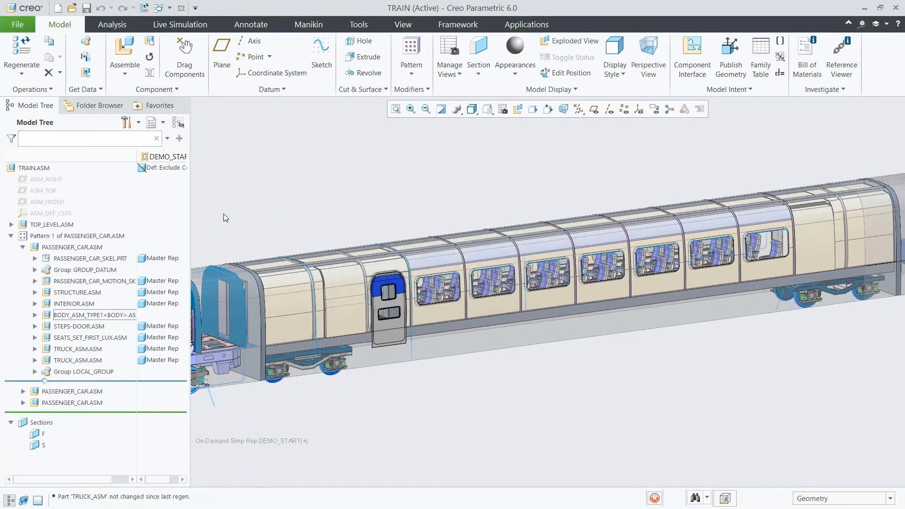
Step: Erase all objects that are not displayed from the session
left_click(17, 24)
mouse_move(32, 235)
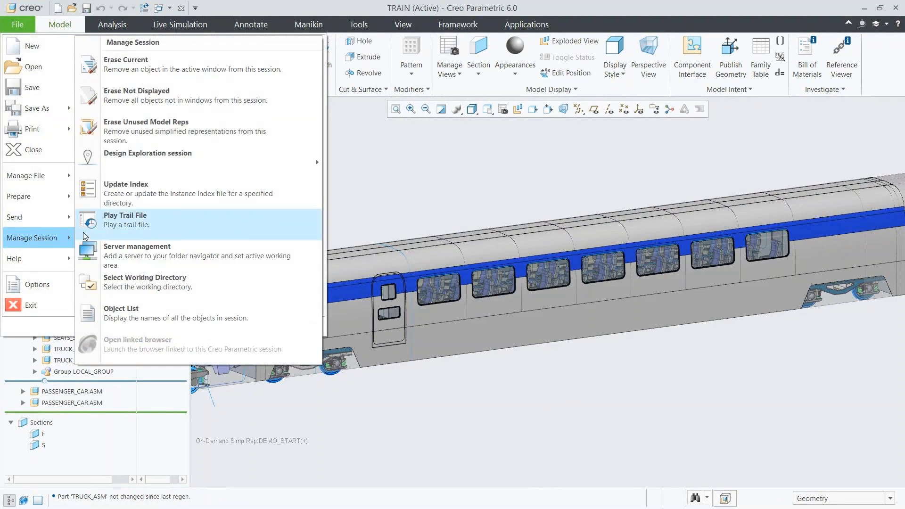
left_click(154, 109)
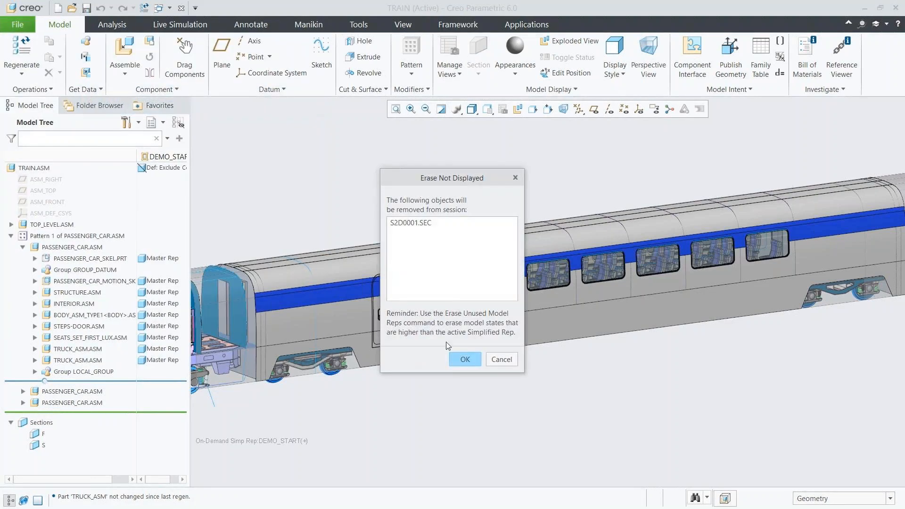
left_click(461, 359)
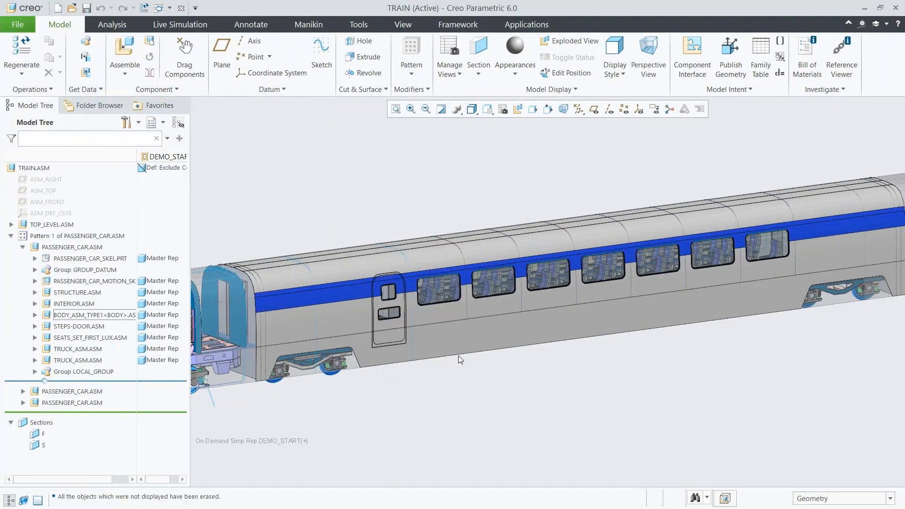
Step: Start a Design Exploration session named Train
left_click(18, 24)
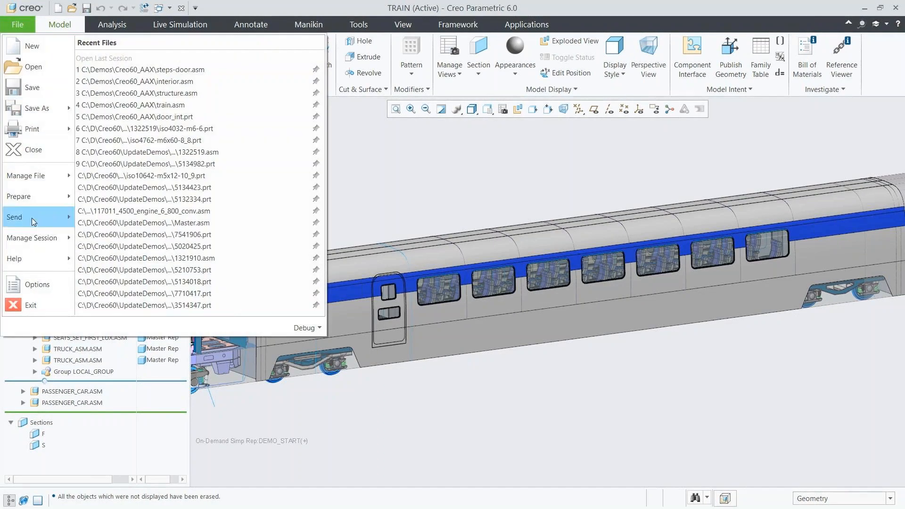
mouse_move(38, 238)
mouse_move(231, 164)
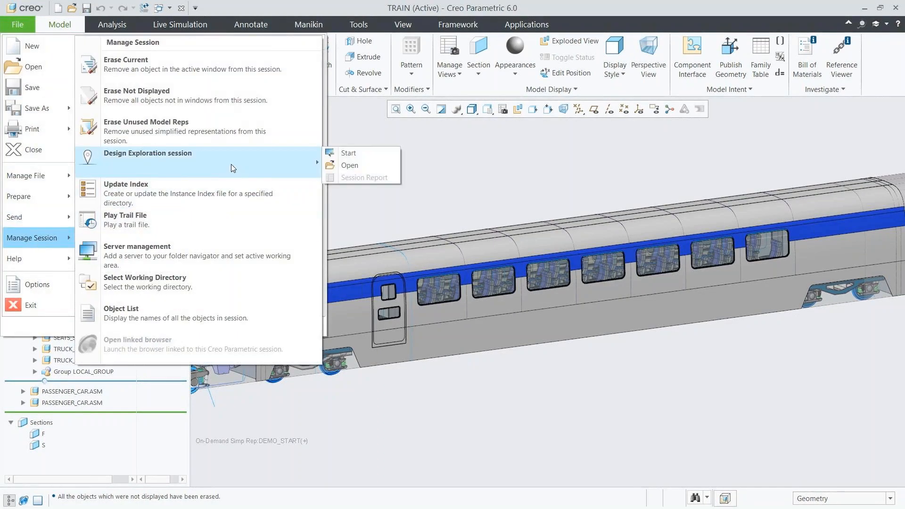
left_click(343, 154)
type("Train")
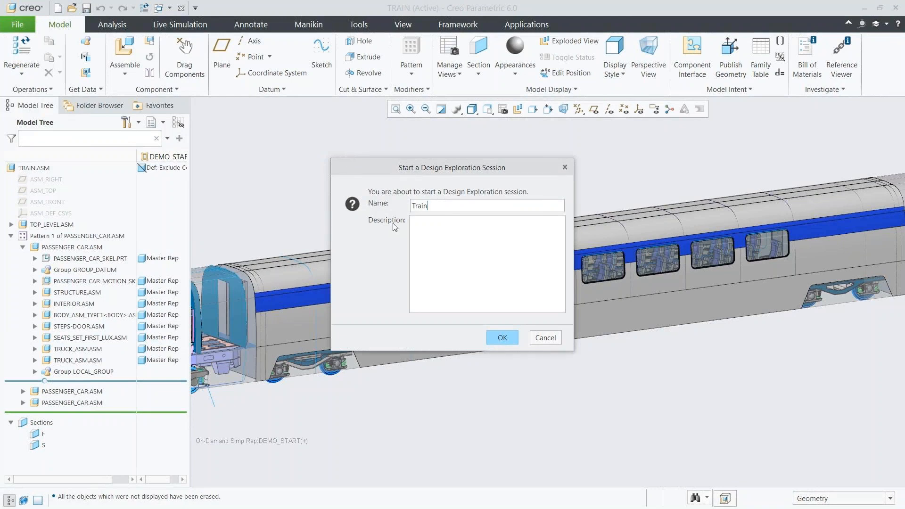
left_click(493, 339)
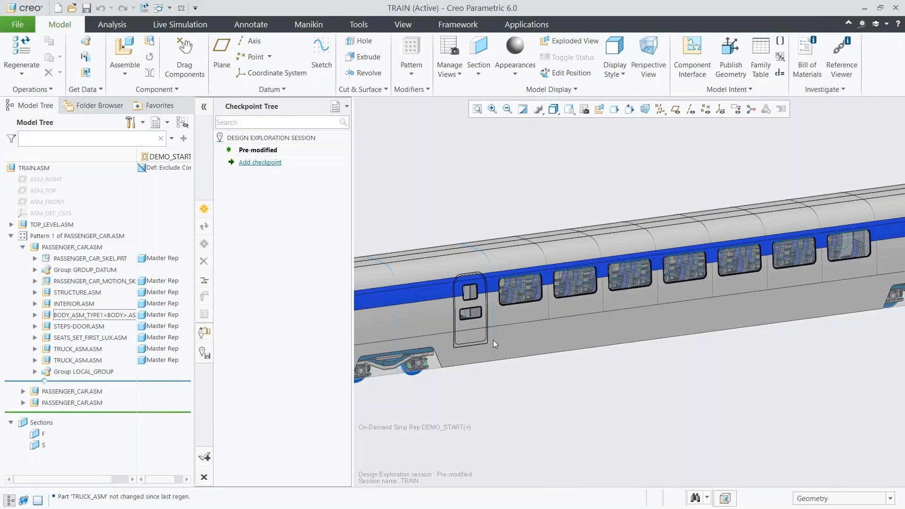
Step: Activate cross section F and open the TRAIN_PROFILE_NEW sketch of PASSENGER_CAR_SKEL.PRT for editing
left_click(43, 433)
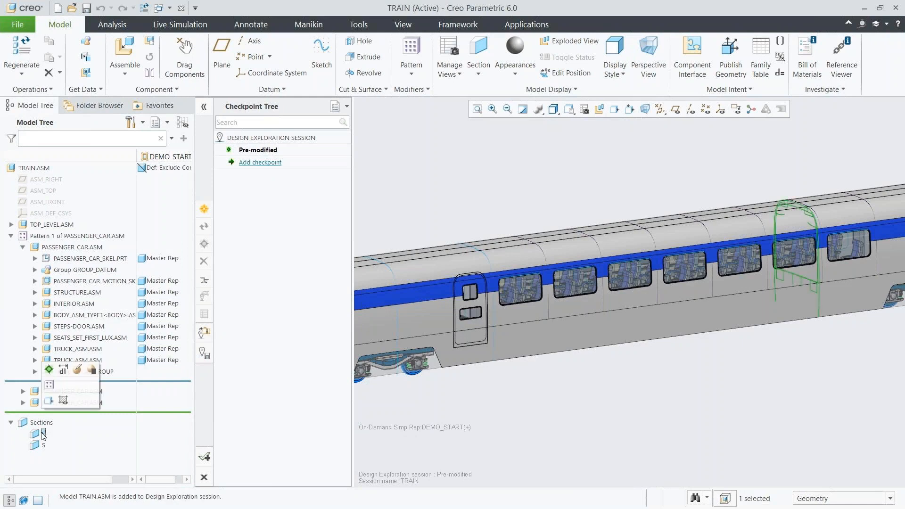
left_click(48, 369)
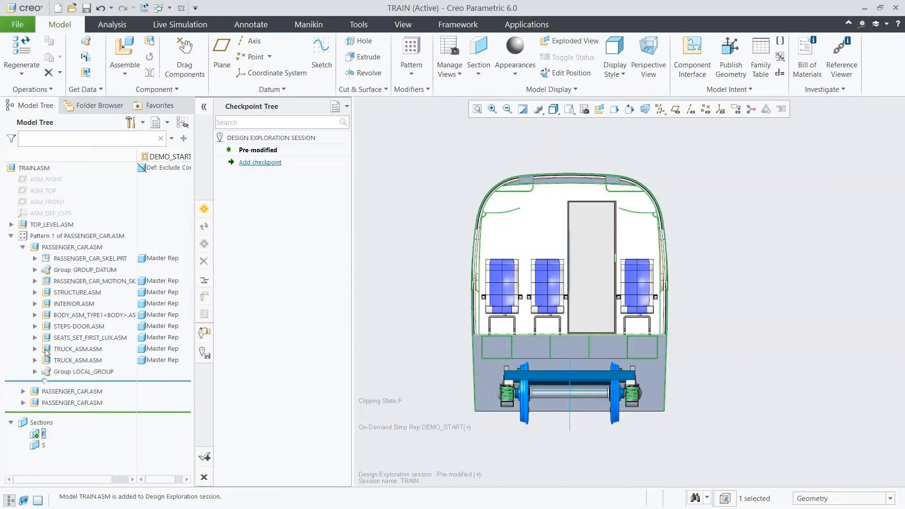
left_click(35, 258)
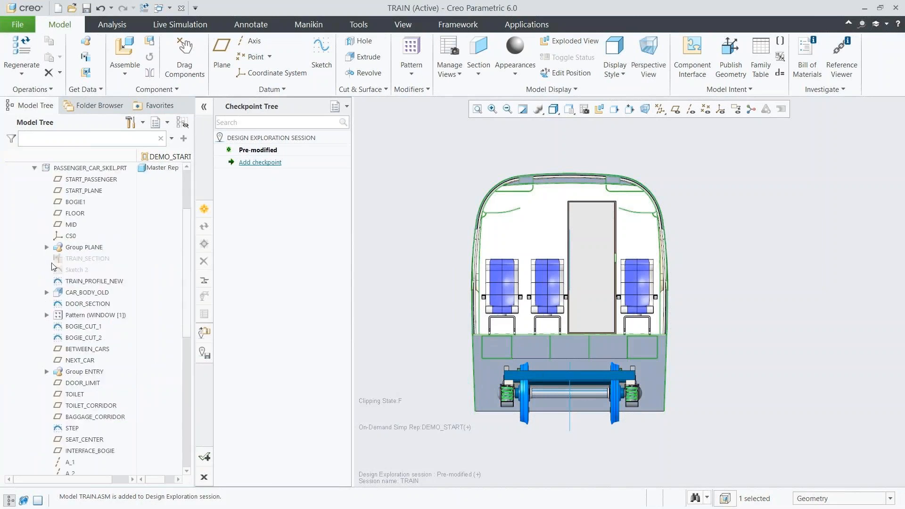
left_click(94, 281)
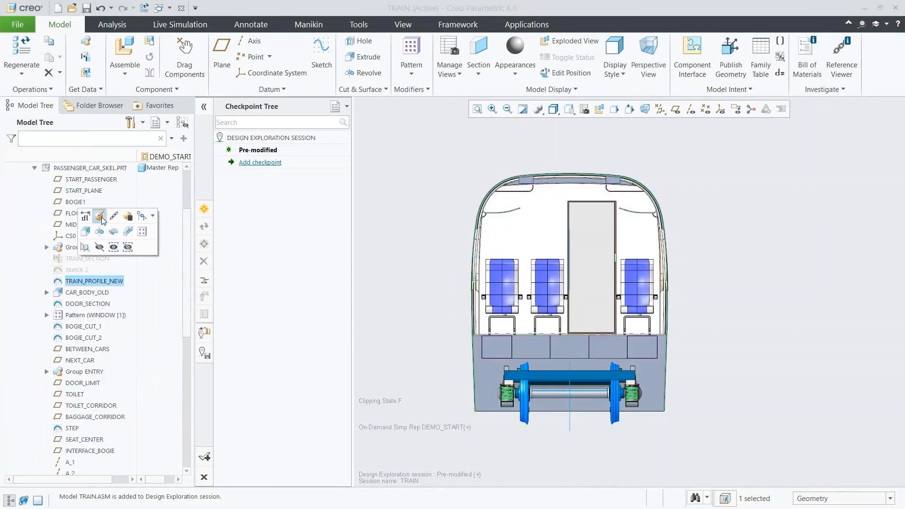
left_click(100, 232)
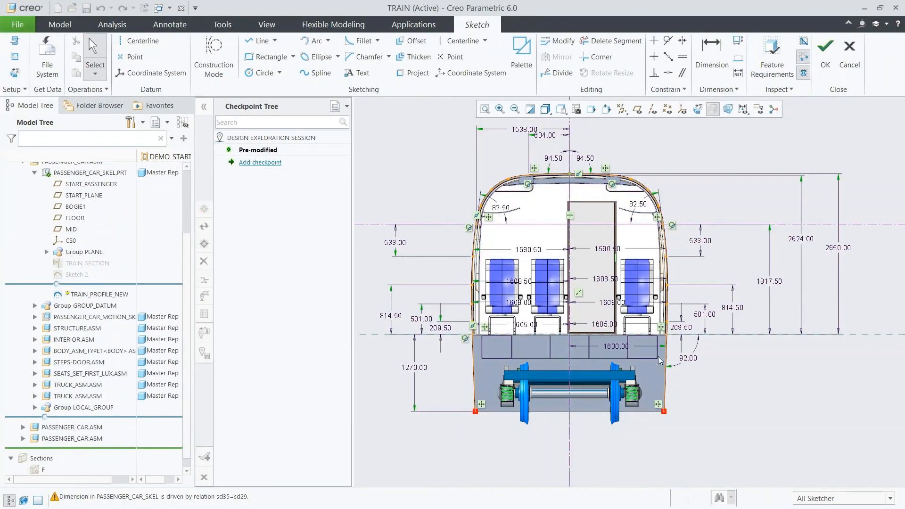
Step: Set the angle of the profile's lower side line below the floor to 100 degrees and accept the sketch
double_click(688, 358)
type("100")
key("Return")
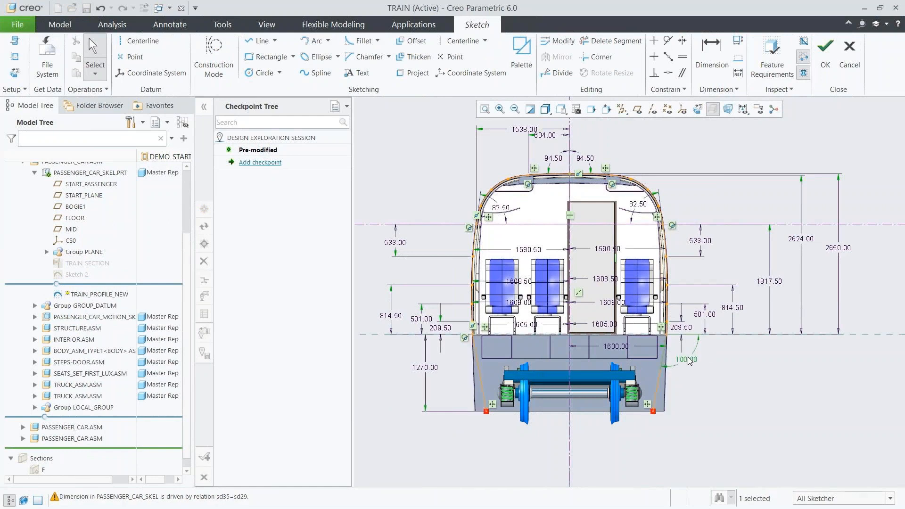
right_click(727, 365)
left_click(749, 338)
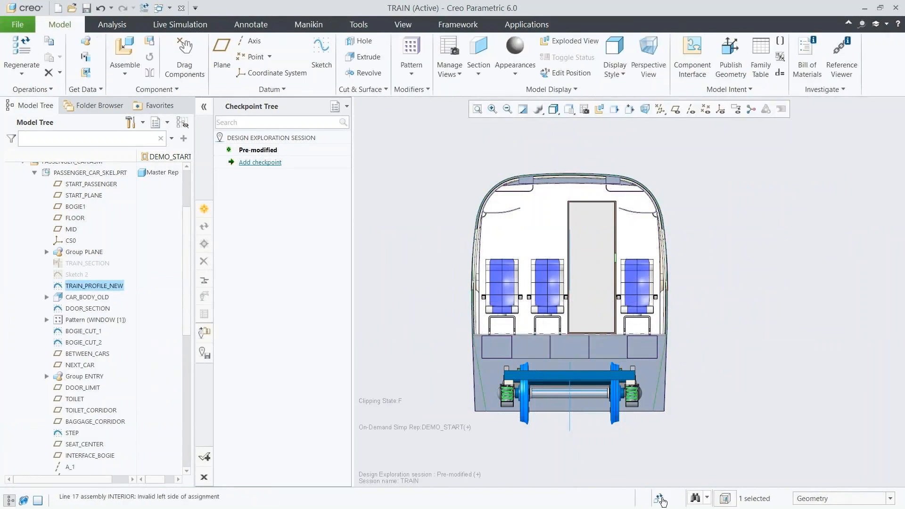
Step: Regenerate the train assembly and locate the outdated Copy Geometry feature of DOOR_INT.PRT through its notification
left_click(659, 499)
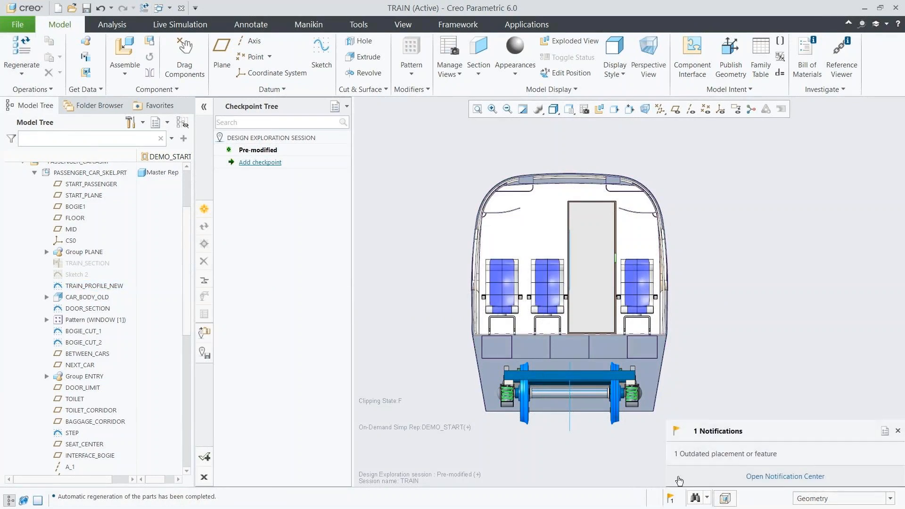
left_click(699, 454)
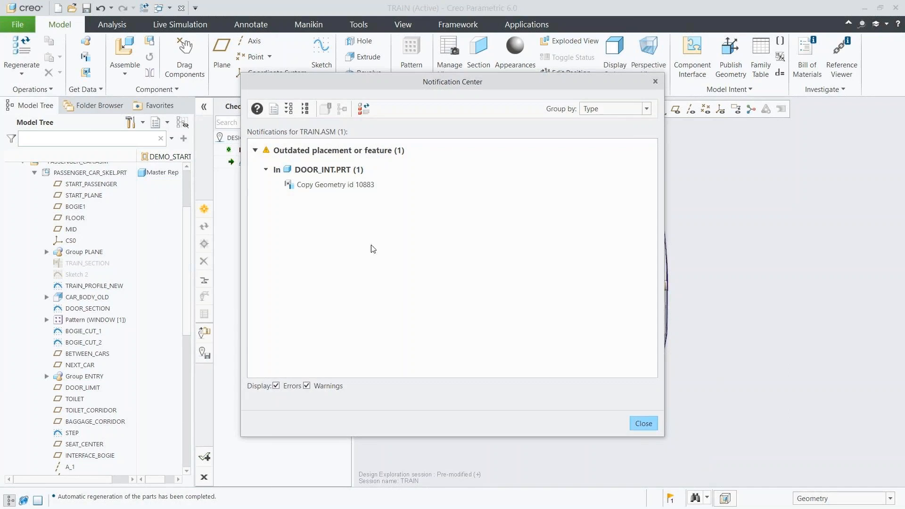
left_click(336, 186)
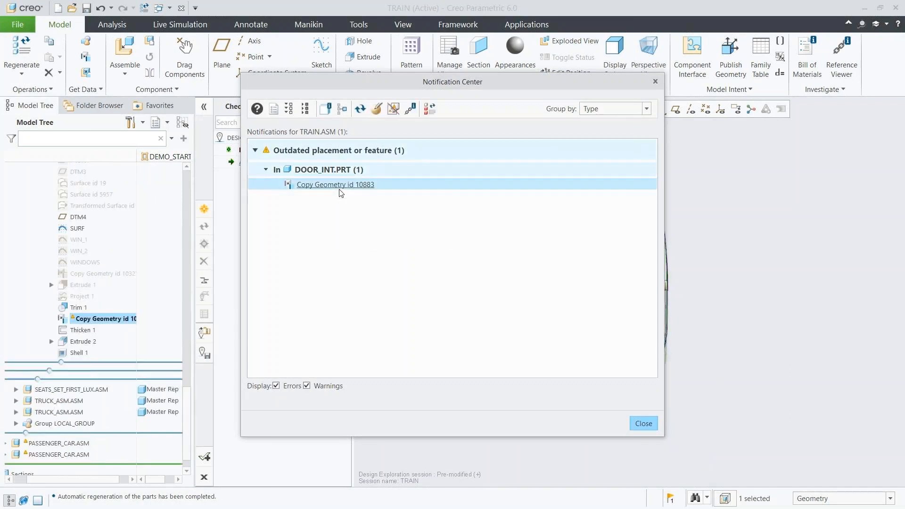
left_click(642, 422)
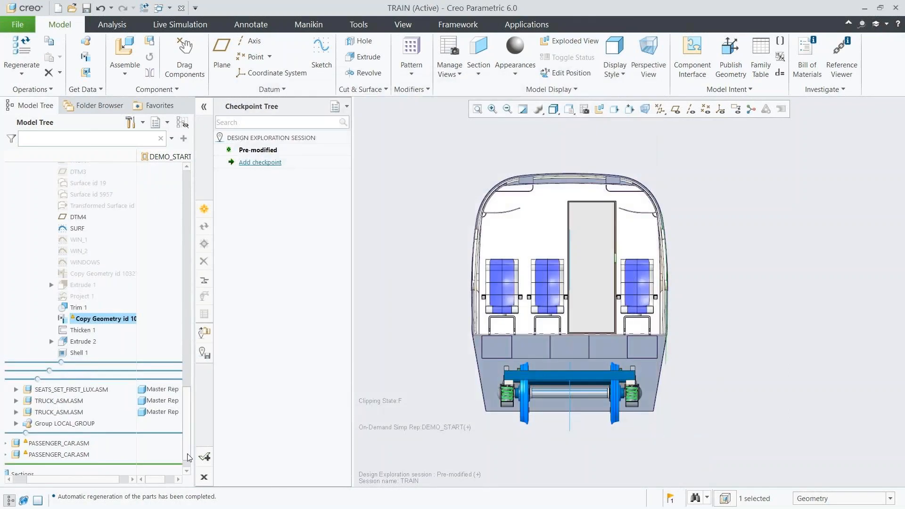
Step: Deactivate cross section F and bring the passenger car's entry door into view
scroll(183, 466, "down", 3)
left_click(24, 458)
left_click(32, 406)
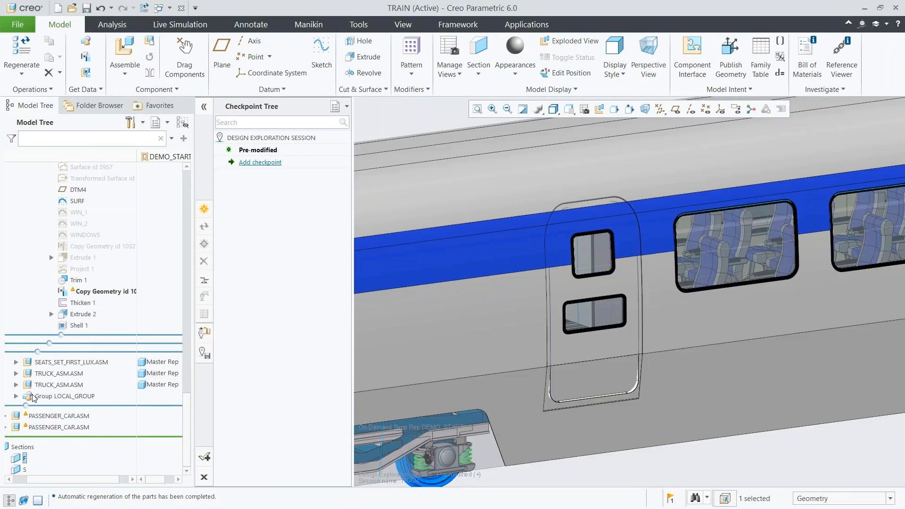
Step: Show the differences for the outdated Copy Geometry feature of DOOR_INT.PRT and isolate its geometry
left_click(103, 291)
right_click(107, 296)
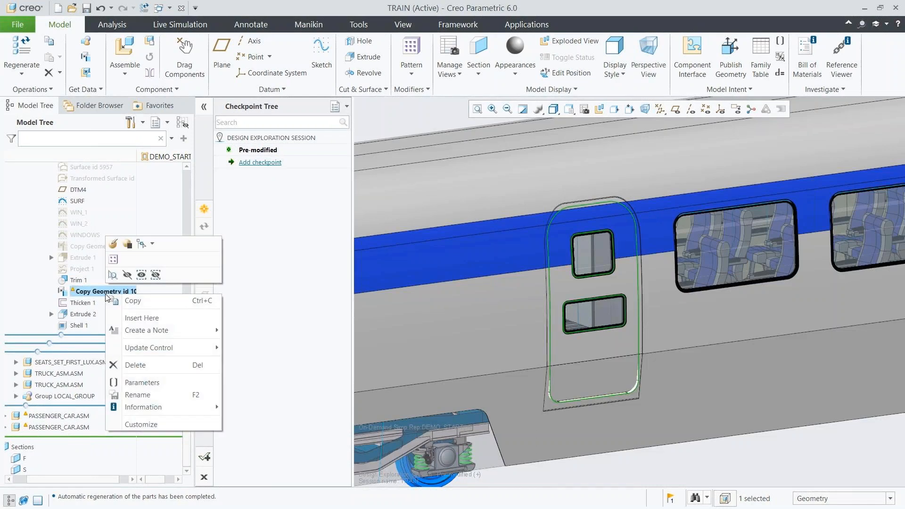
mouse_move(148, 350)
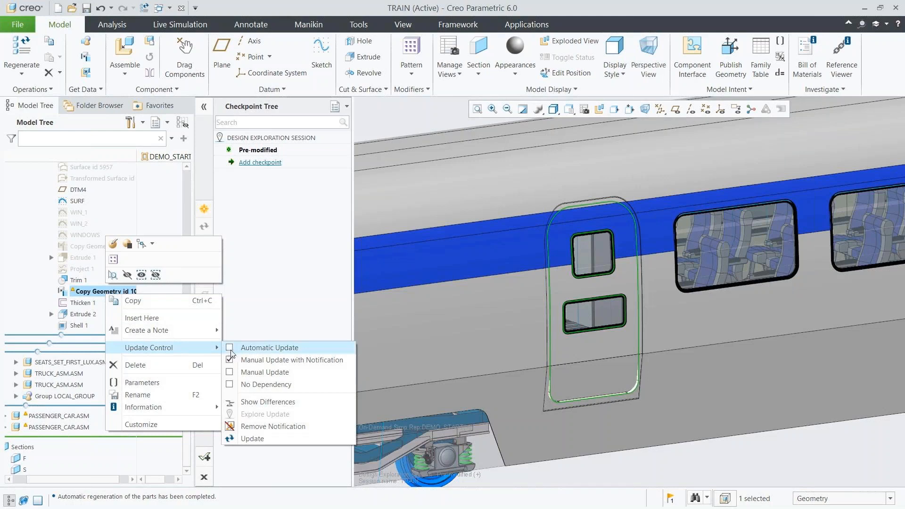
left_click(257, 403)
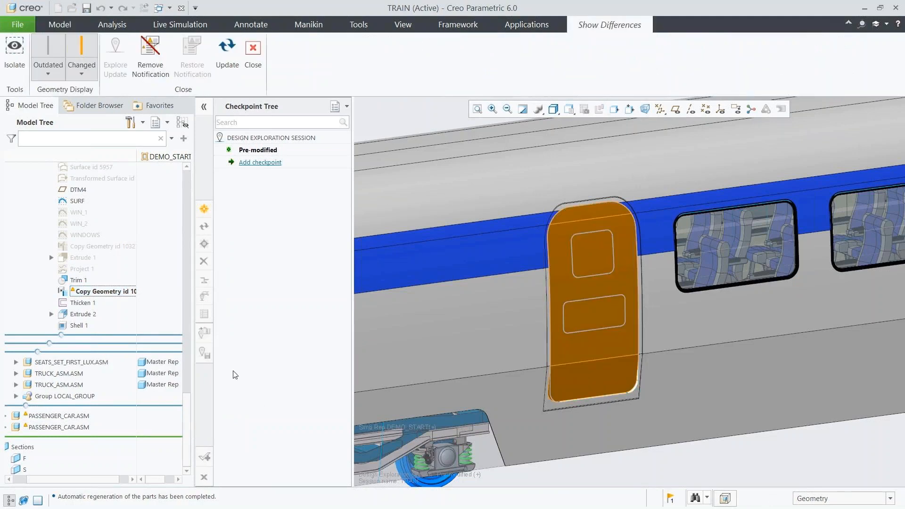
left_click(15, 66)
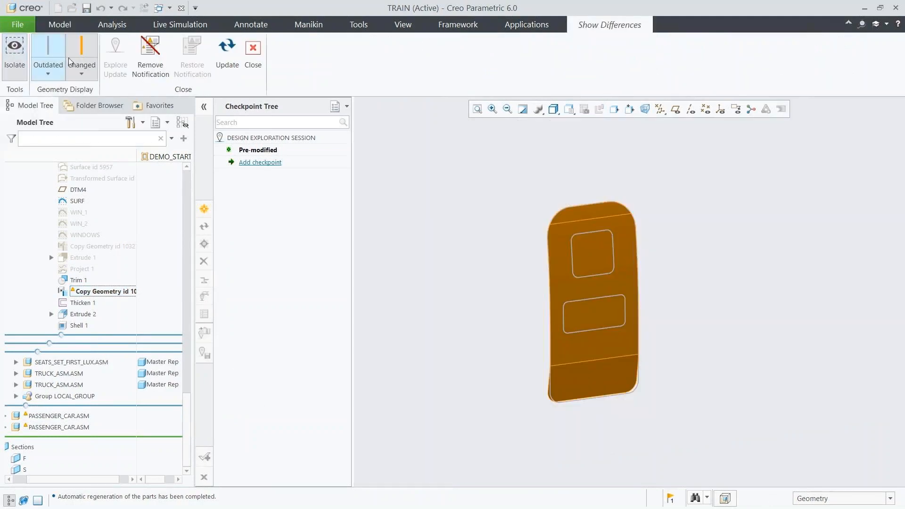
Step: Compare the outdated and changed door geometry separately and update the Copy Geometry feature
left_click(83, 50)
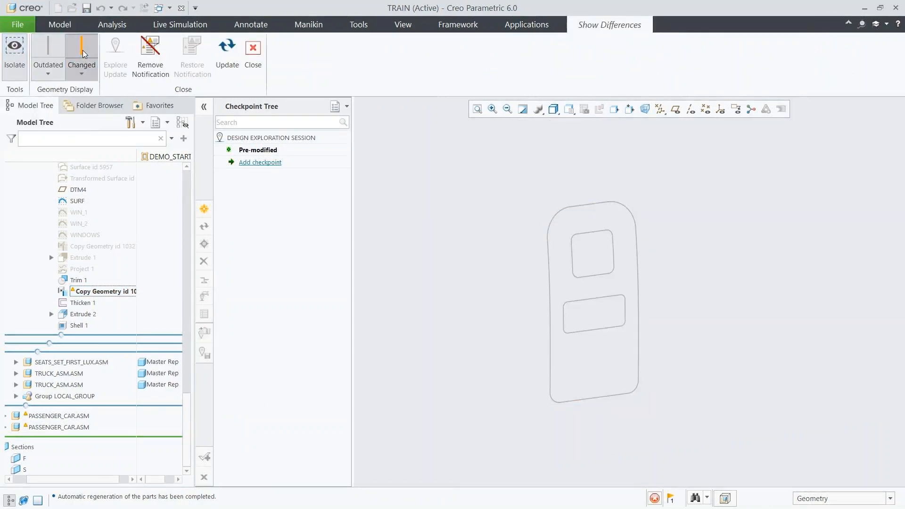
left_click(54, 50)
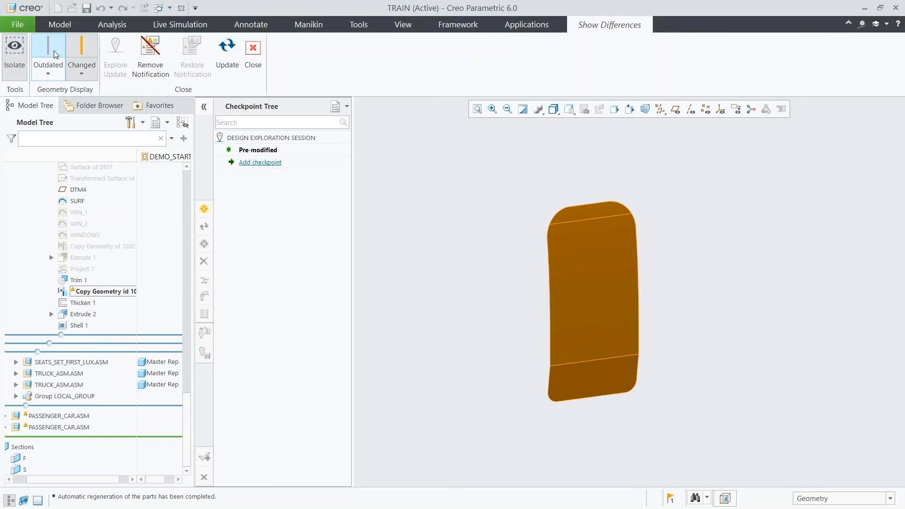
left_click(230, 65)
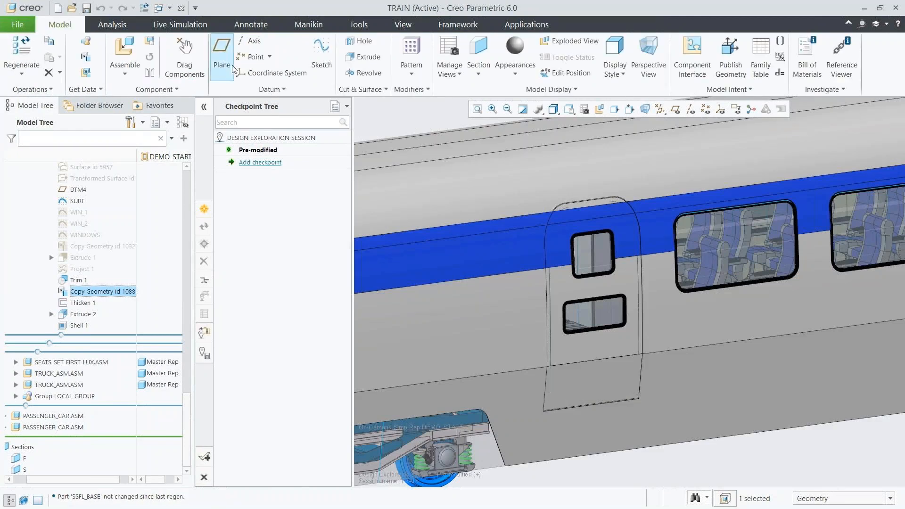
Step: Add a checkpoint named Shell_change to the Design Exploration session
left_click(253, 162)
type("Shell_change")
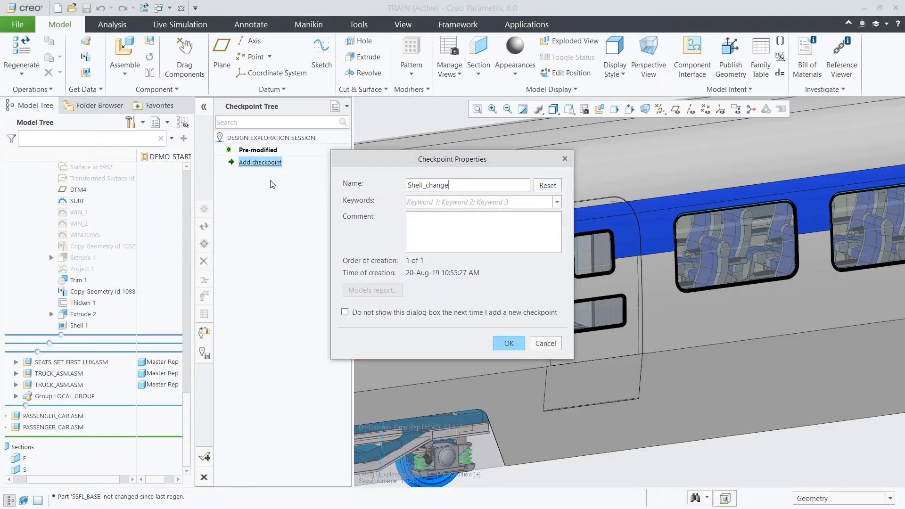
left_click(508, 344)
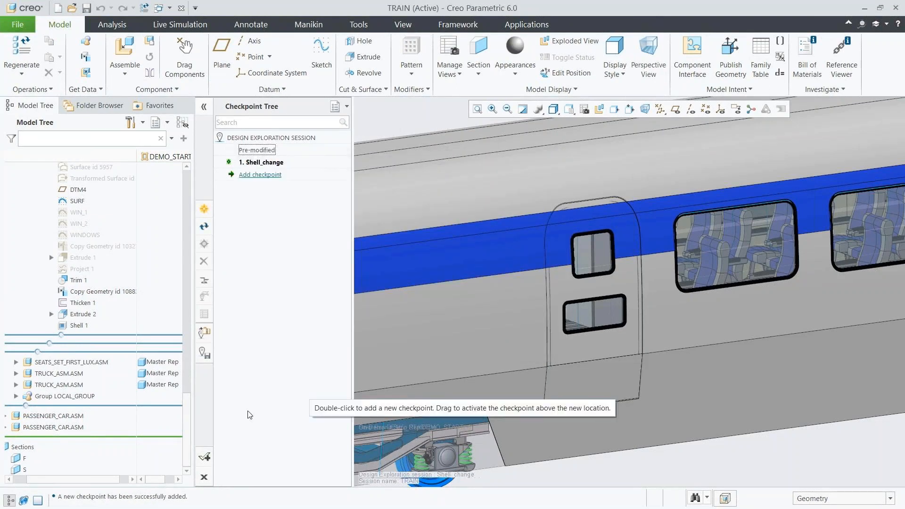
Step: Collapse STEPS-DOOR.ASM and PASSENGER_CAR_SKEL.PRT in the model tree to reach the cross sections of the train assembly
scroll(176, 354, "up", 8)
scroll(176, 354, "up", 4)
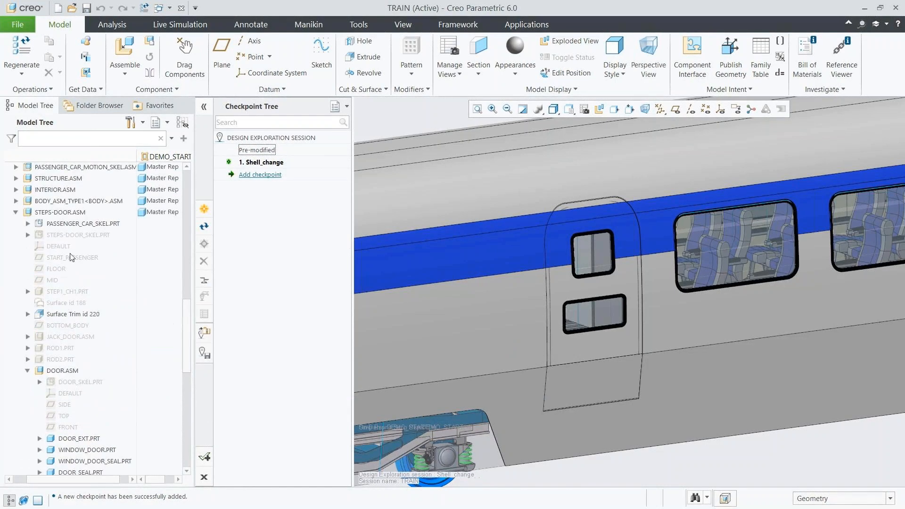
left_click(16, 213)
left_click_drag(186, 343, 185, 169)
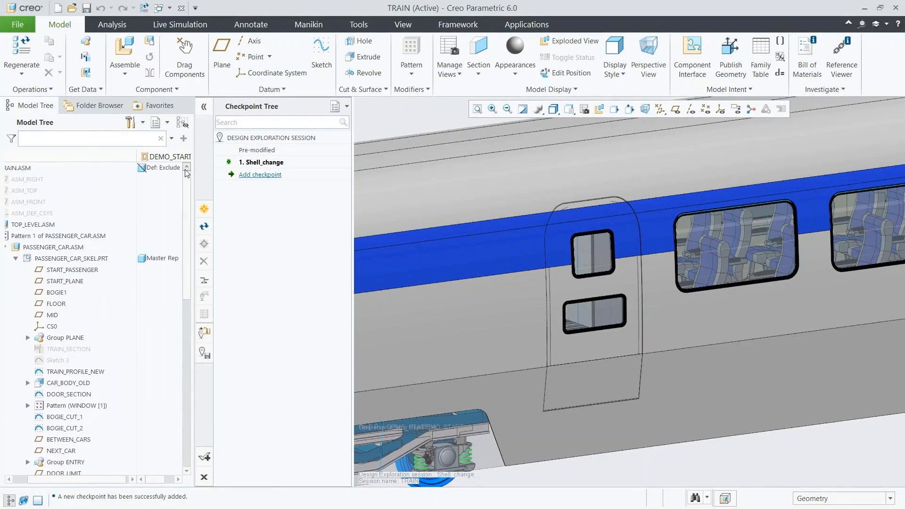
left_click(16, 259)
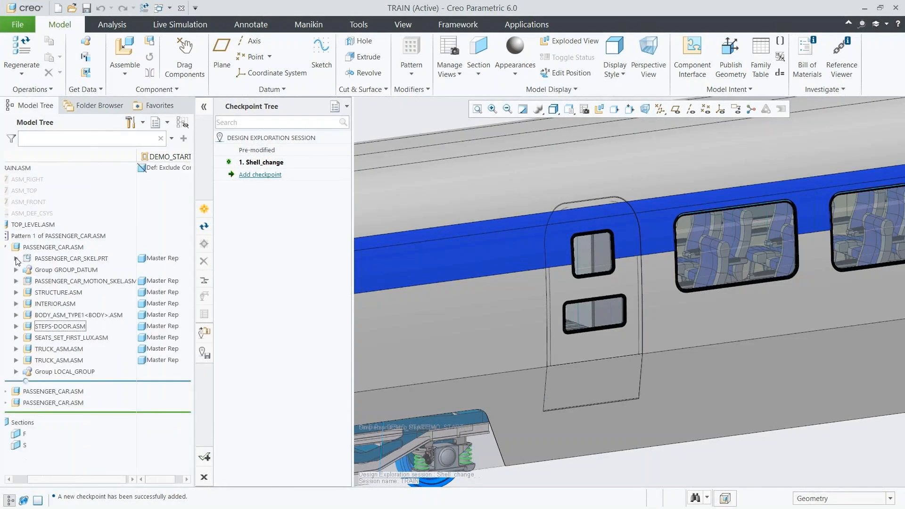
left_click(22, 445)
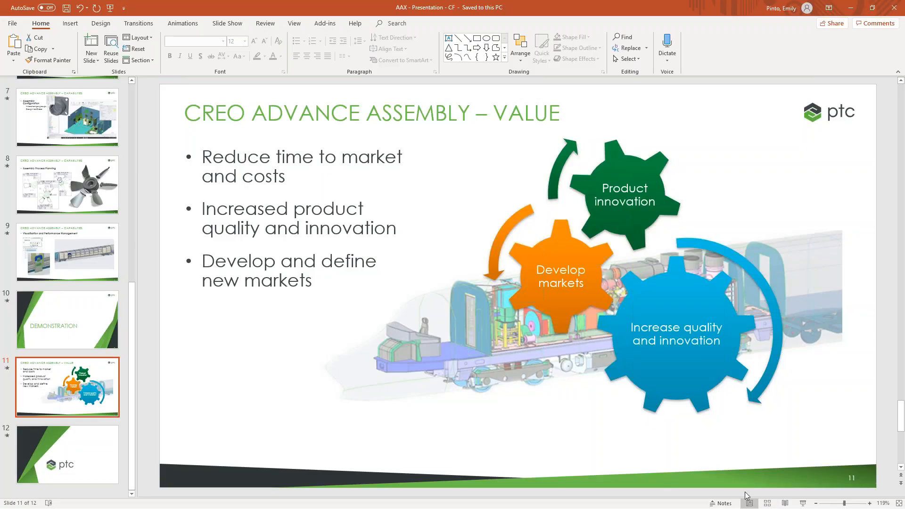
Step: Switch to PowerPoint and start the slide show from the Creo Advance Assembly – Value slide
left_click(803, 503)
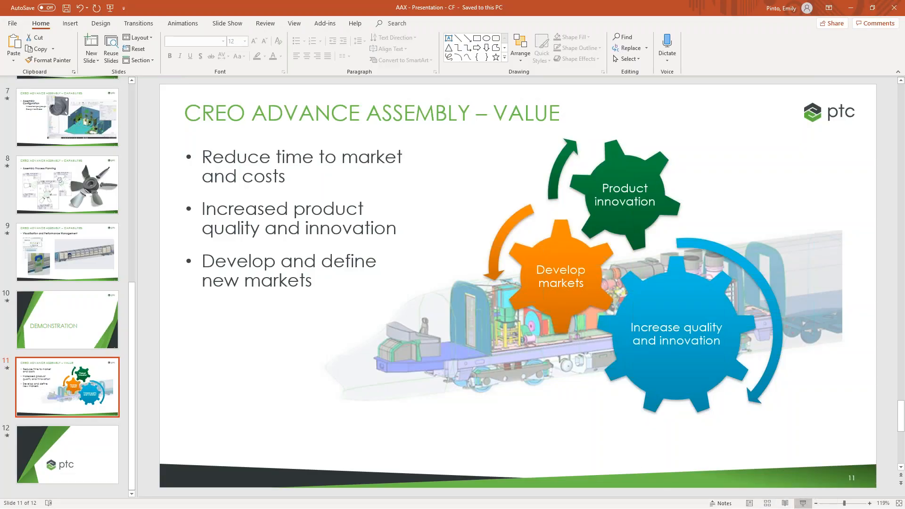